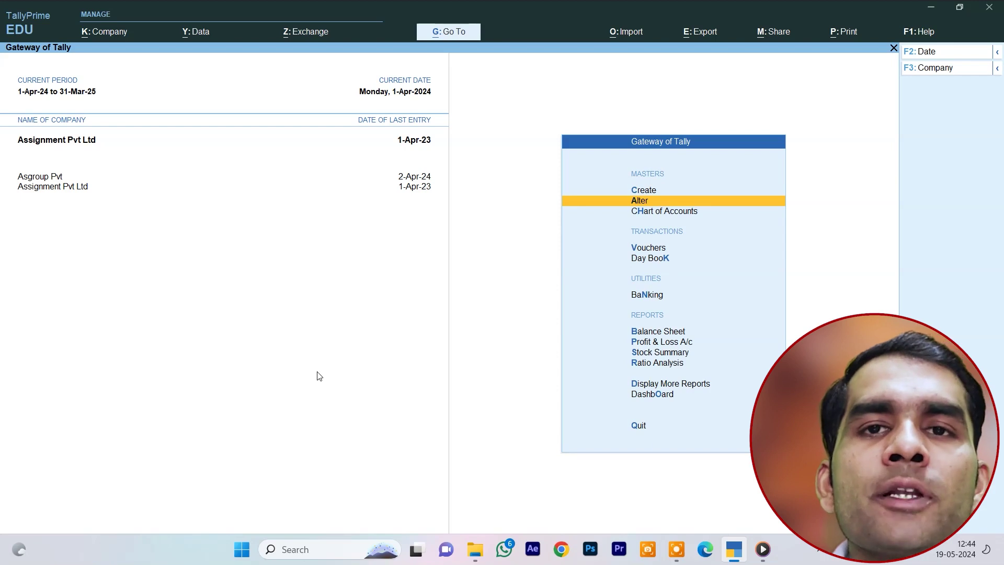
- Open voucher entry for a new Receipt voucher in Assignment Pvt Ltd
{"action": "key", "text": "Down"}
{"action": "key", "text": "Down"}
{"action": "key", "text": "Down"}
{"action": "key", "text": "Up"}
{"action": "key", "text": "Return"}
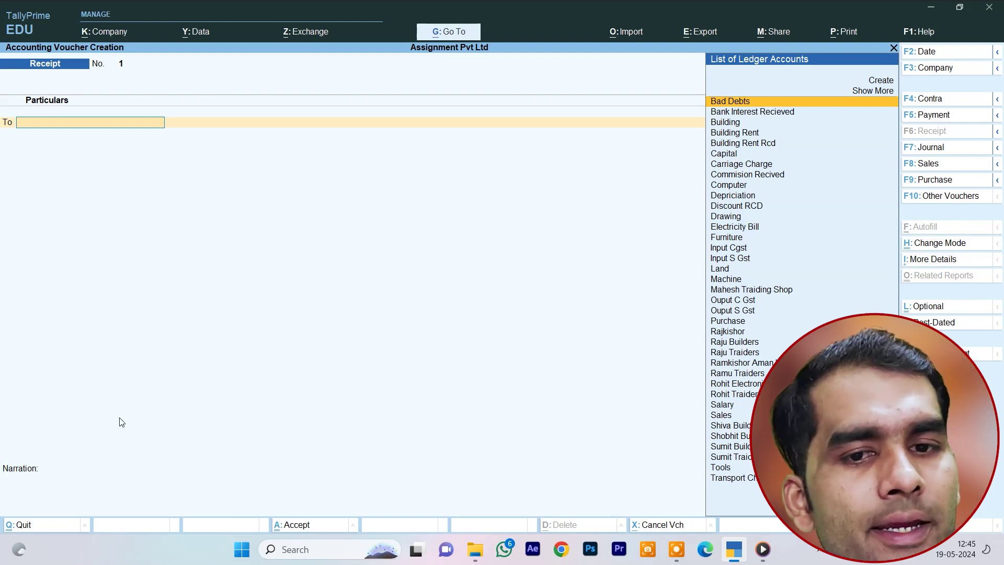
- Set the receipt voucher's GST stat adjustment to the nature of receipt Advance Receipt
{"action": "left_click", "coordinate": [626, 438]}
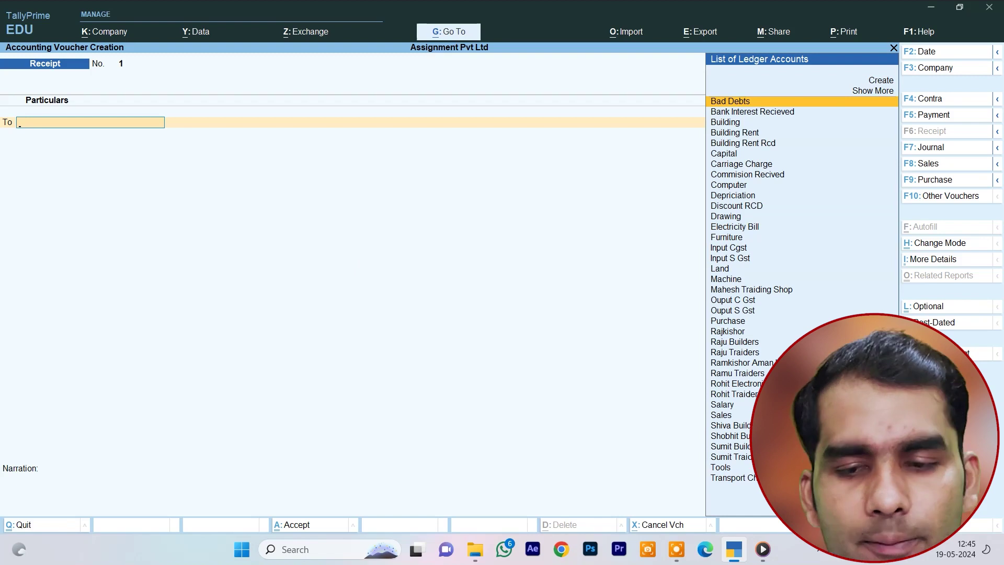
{"action": "key", "text": "alt+j"}
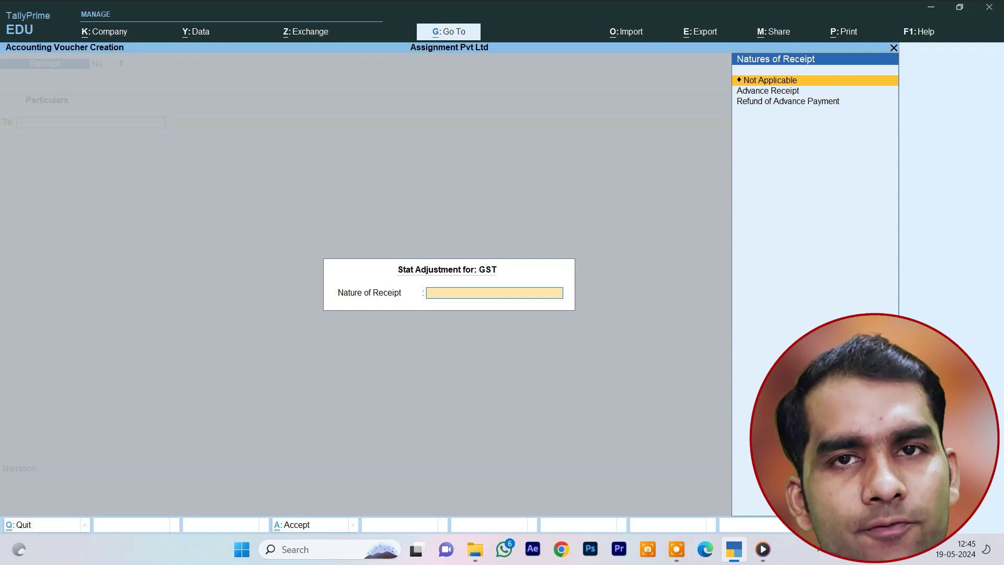
{"action": "key", "text": "Down"}
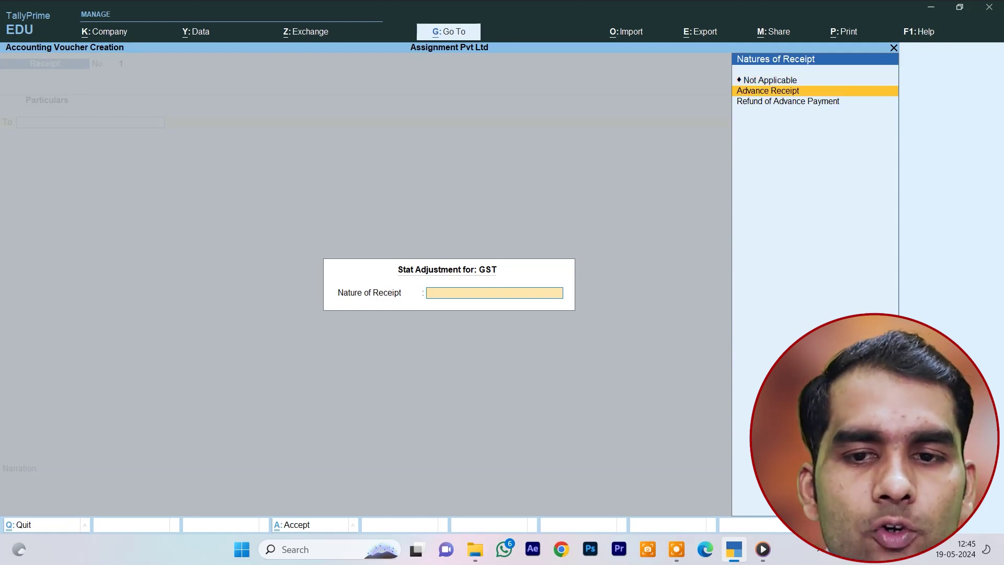
{"action": "key", "text": "Return"}
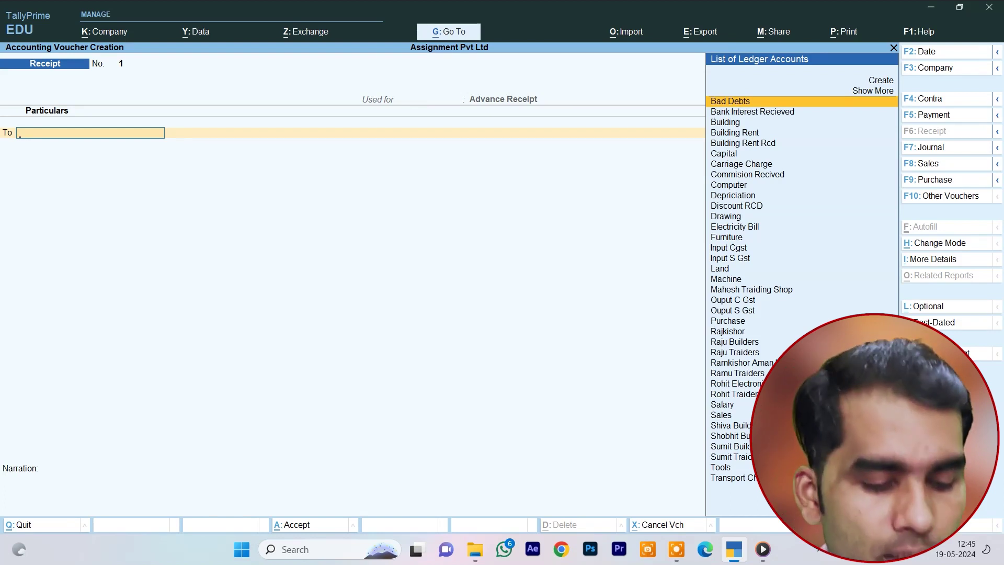
- Create a party ledger under Sundry Debtors named with the customer's first name plus "FOR ADVANCE REC"
{"action": "key", "text": "ctrl"}
{"action": "key", "text": "alt+c"}
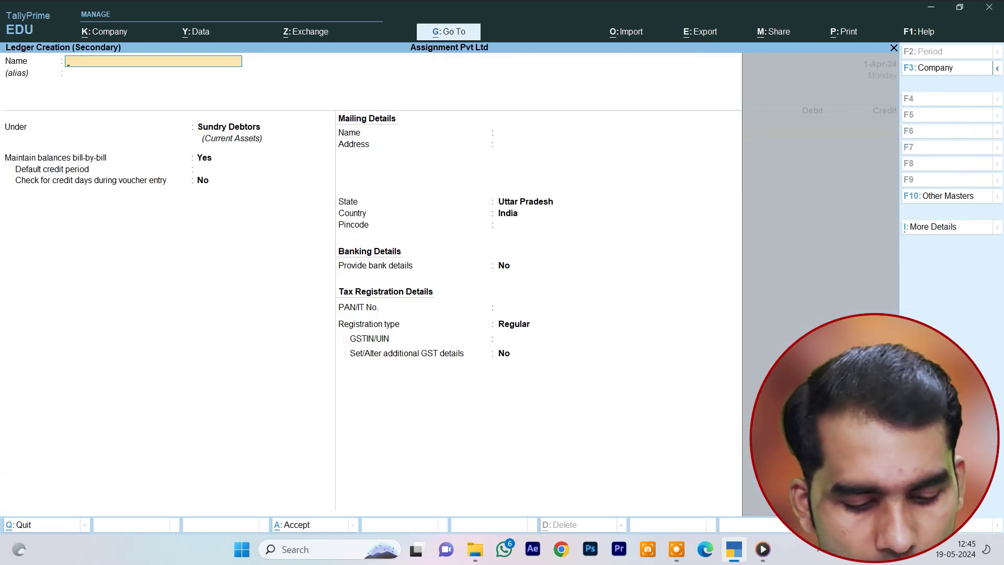
{"action": "type", "text": "RO"}
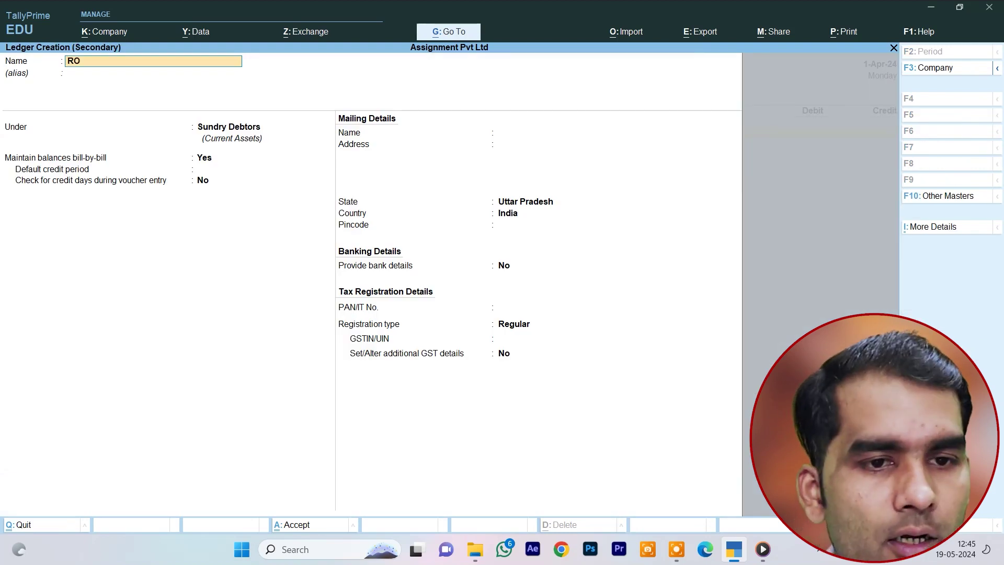
{"action": "type", "text": "HAN FOR ADVANCE REC"}
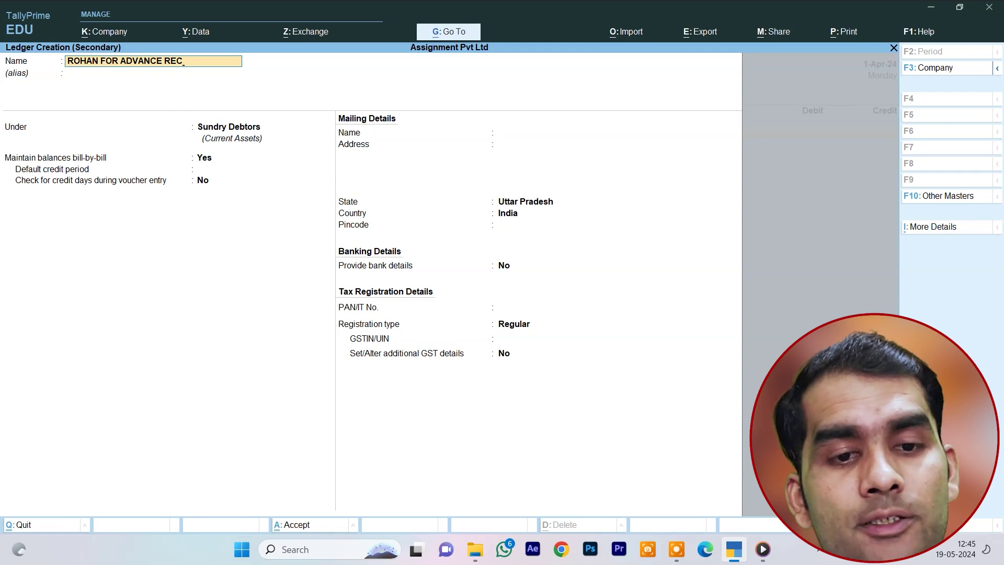
{"action": "key", "text": "Return"}
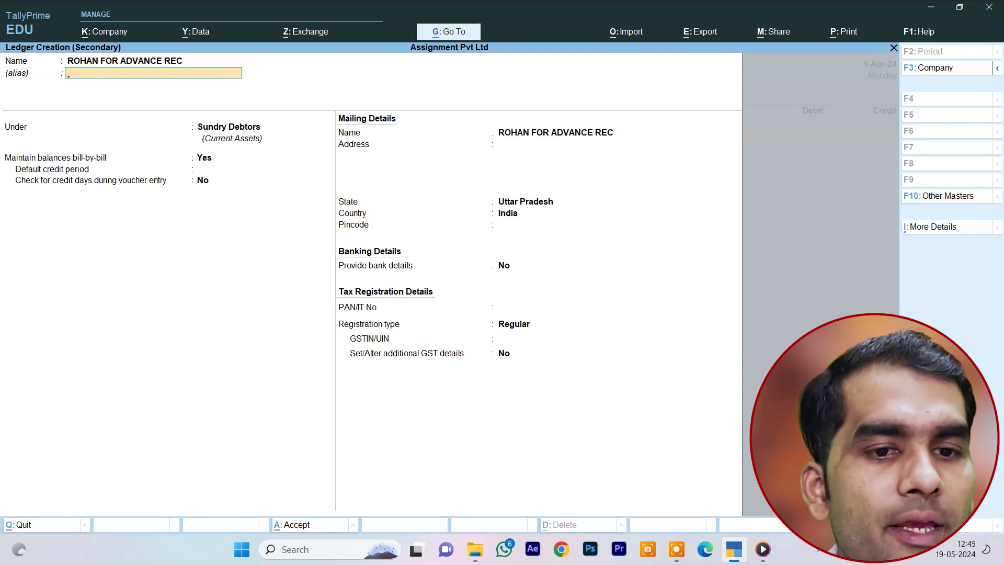
{"action": "key", "text": "Return"}
{"action": "key", "text": "Return"}
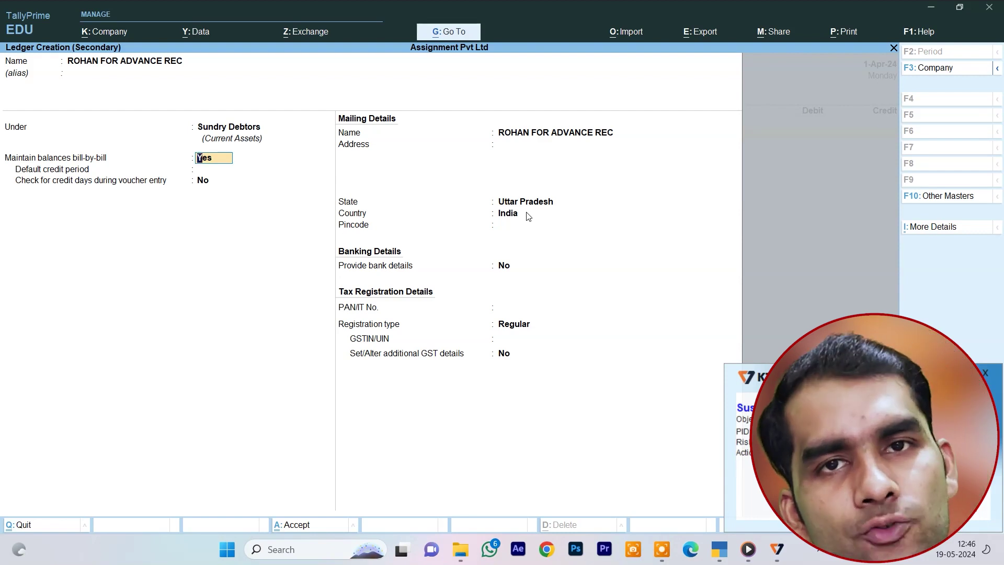
{"action": "key", "text": "ctrl"}
{"action": "key", "text": "ctrl+a"}
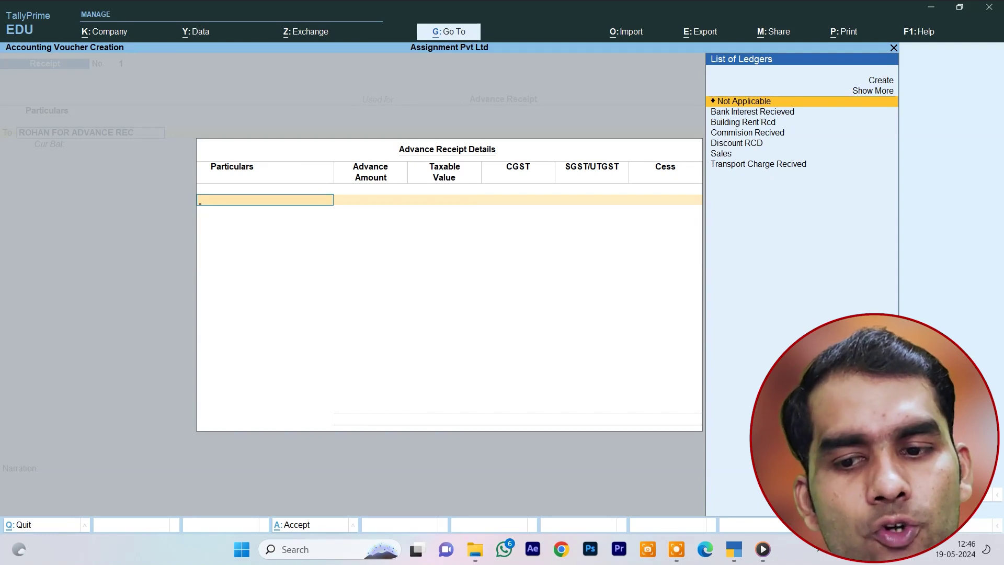
- Enter stock item Acc Cement with an advance amount of 20,000 in the advance receipt details and accept the credit amount
{"action": "key", "text": "ctrl+i"}
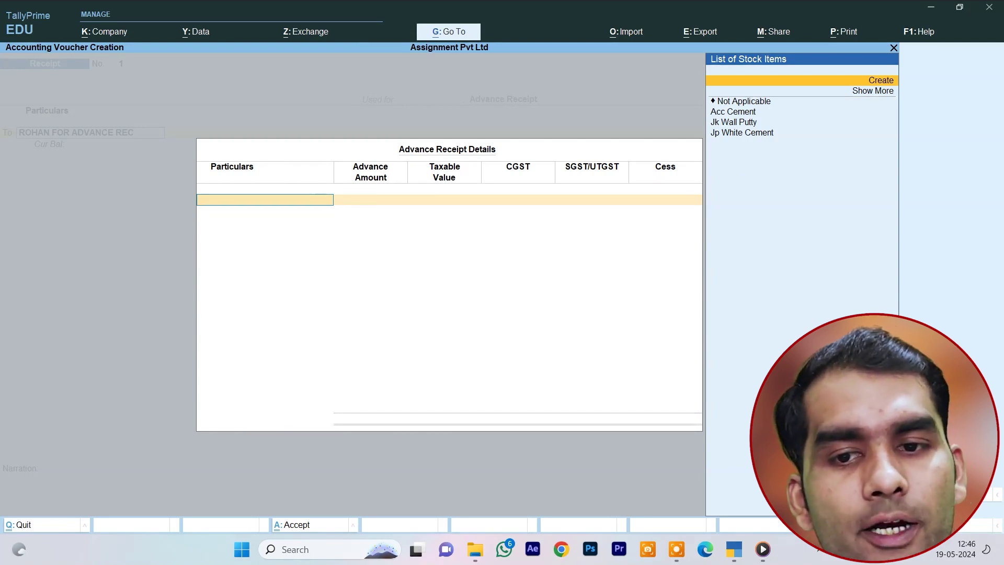
{"action": "key", "text": "Down"}
{"action": "key", "text": "Down"}
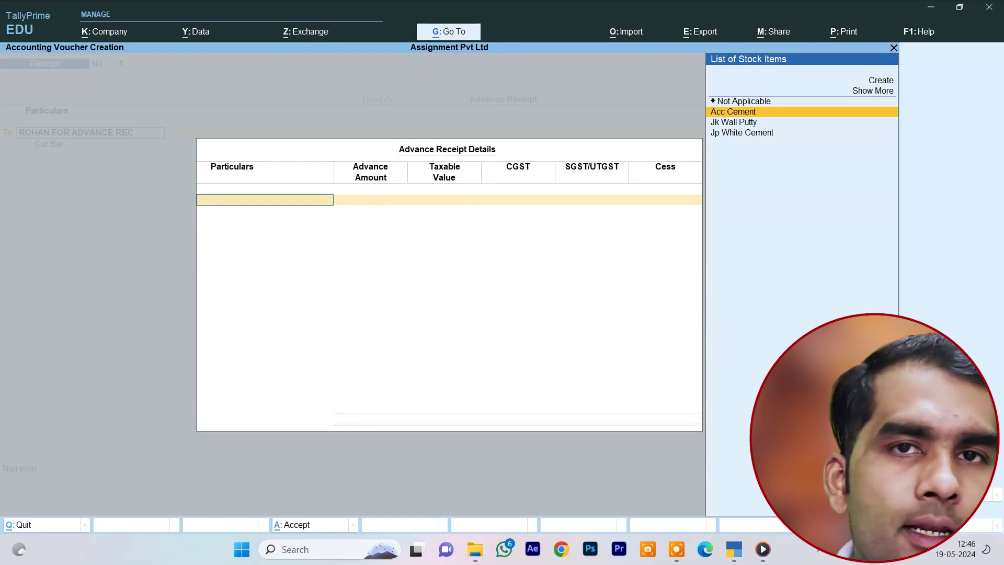
{"action": "key", "text": "Return"}
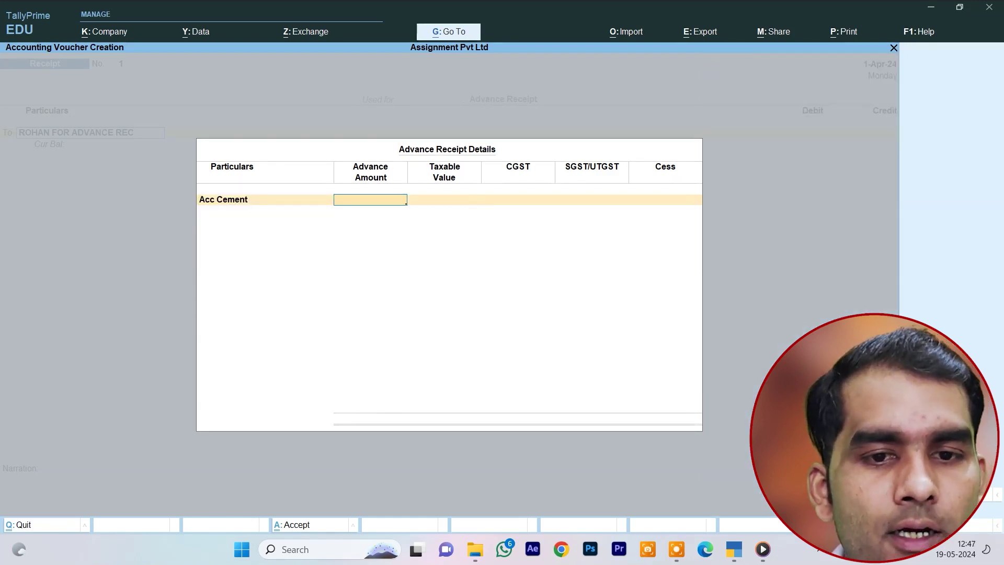
{"action": "type", "text": "20"}
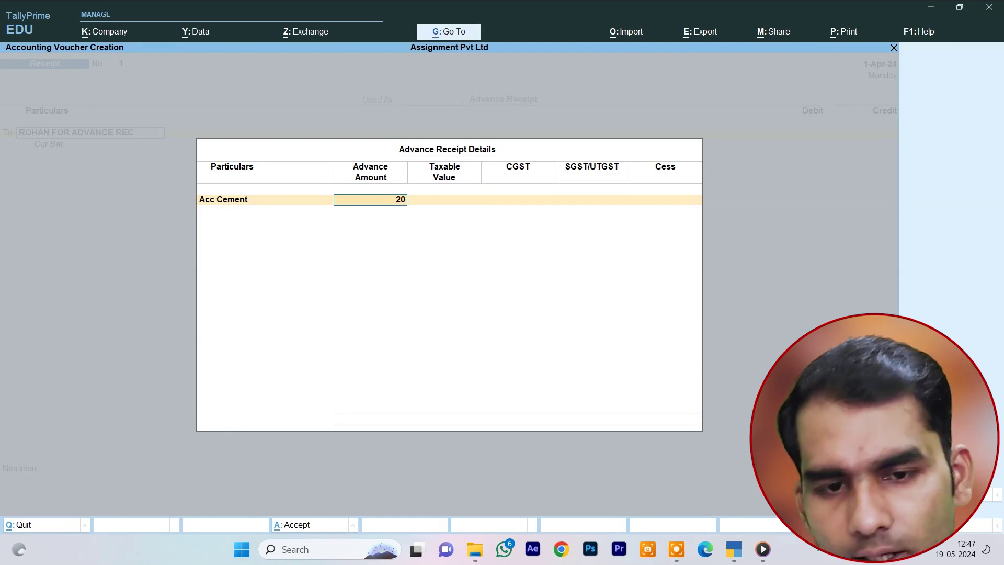
{"action": "type", "text": "000"}
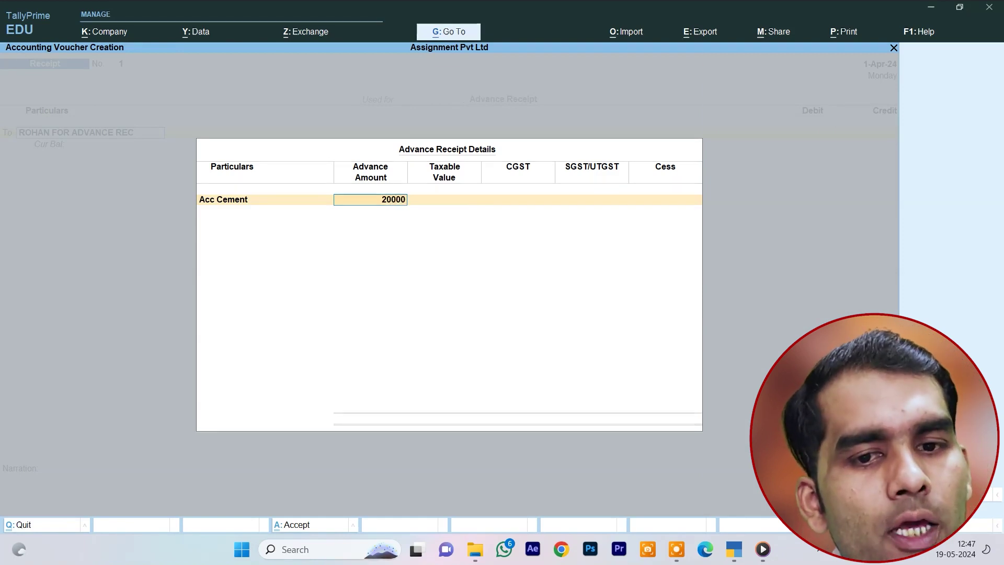
{"action": "key", "text": "Return"}
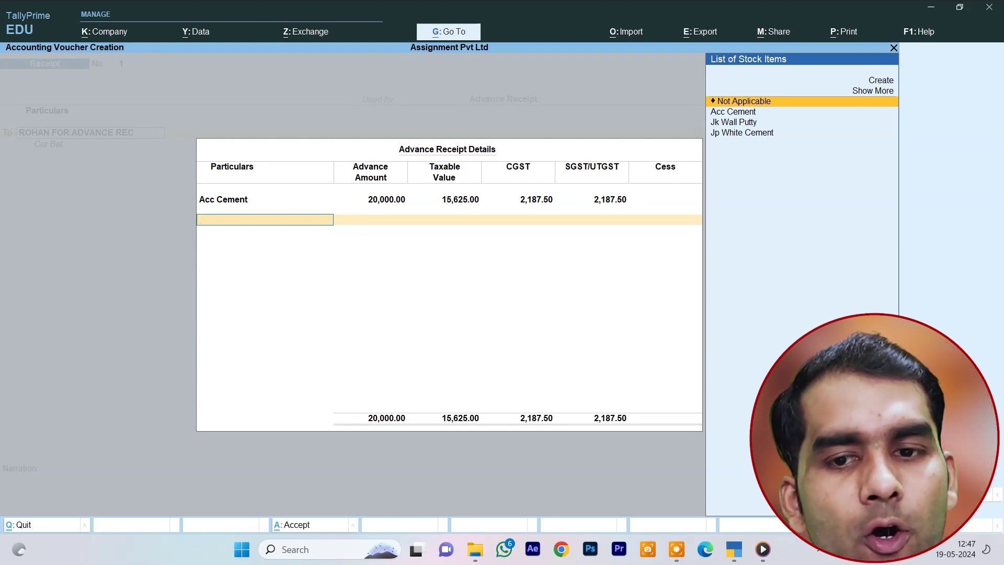
{"action": "key", "text": "Down"}
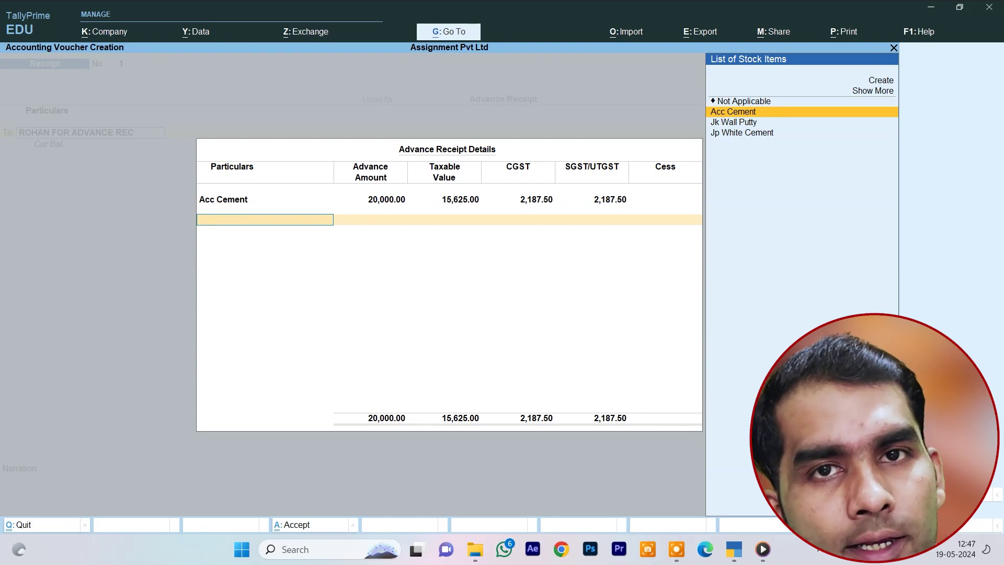
{"action": "key", "text": "Up"}
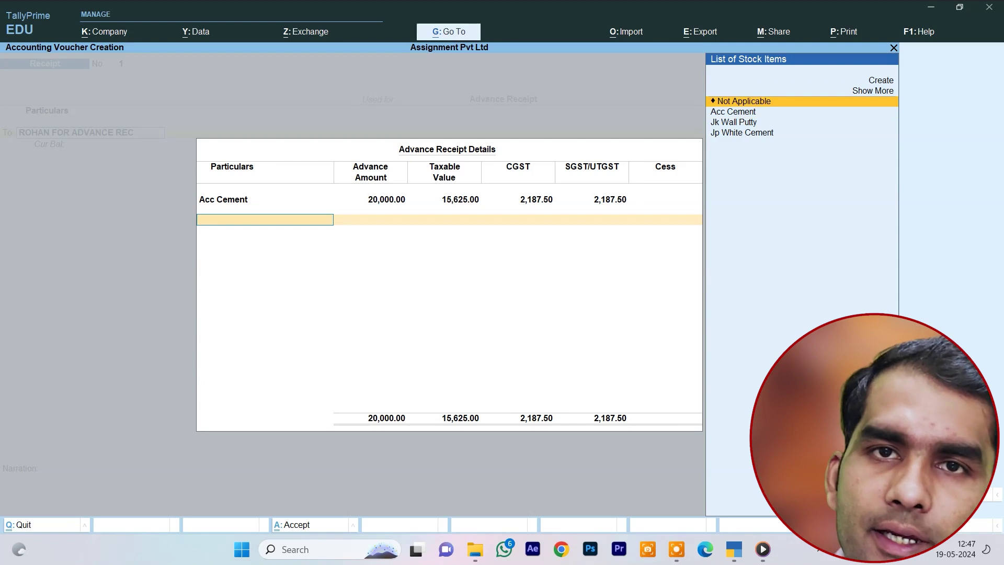
{"action": "key", "text": "Return"}
{"action": "key", "text": "Return"}
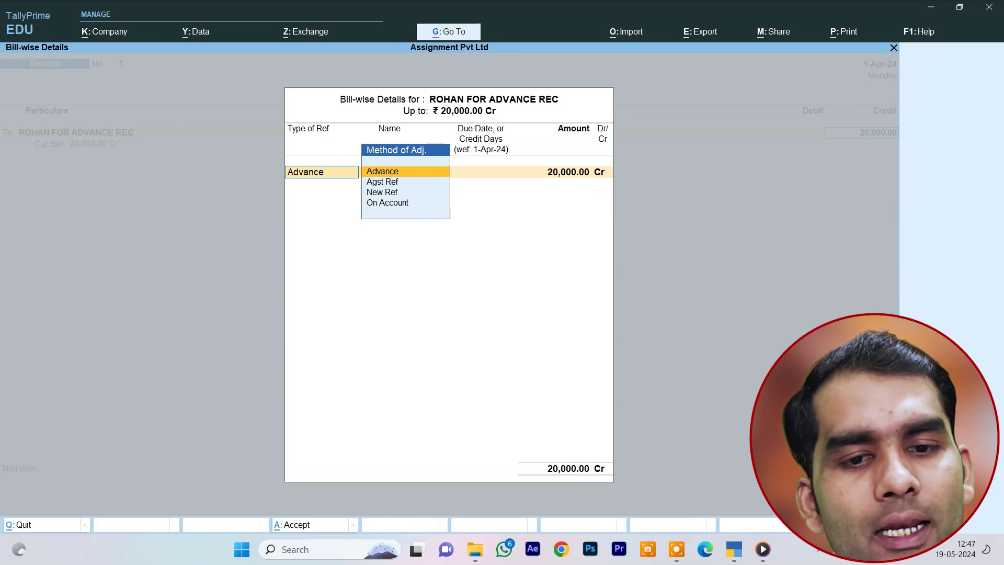
- Allocate the 20,000.00 Cr bill-wise as an Advance reference named 1
{"action": "key", "text": "Return"}
{"action": "key", "text": "Return"}
{"action": "key", "text": "Return"}
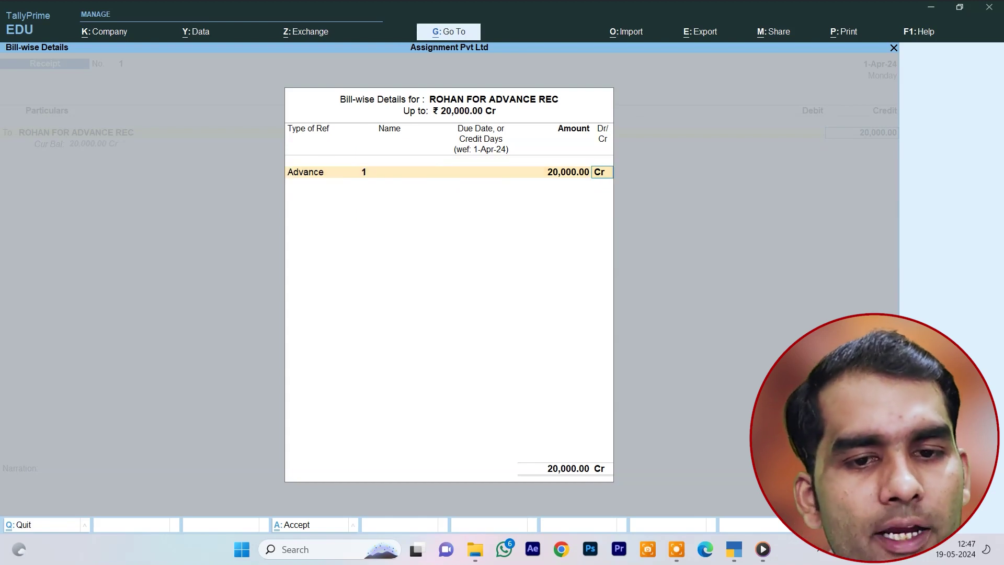
{"action": "key", "text": "Return"}
{"action": "key", "text": "Return"}
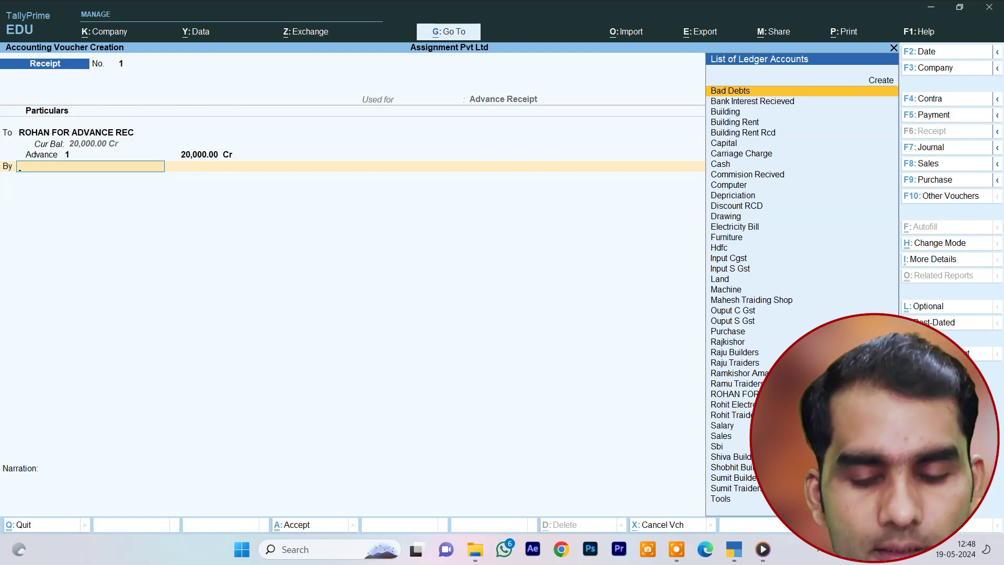
- Debit the 20,000 advance to the Cash ledger and save the receipt voucher
{"action": "type", "text": "C"}
{"action": "key", "text": "Down"}
{"action": "key", "text": "Down"}
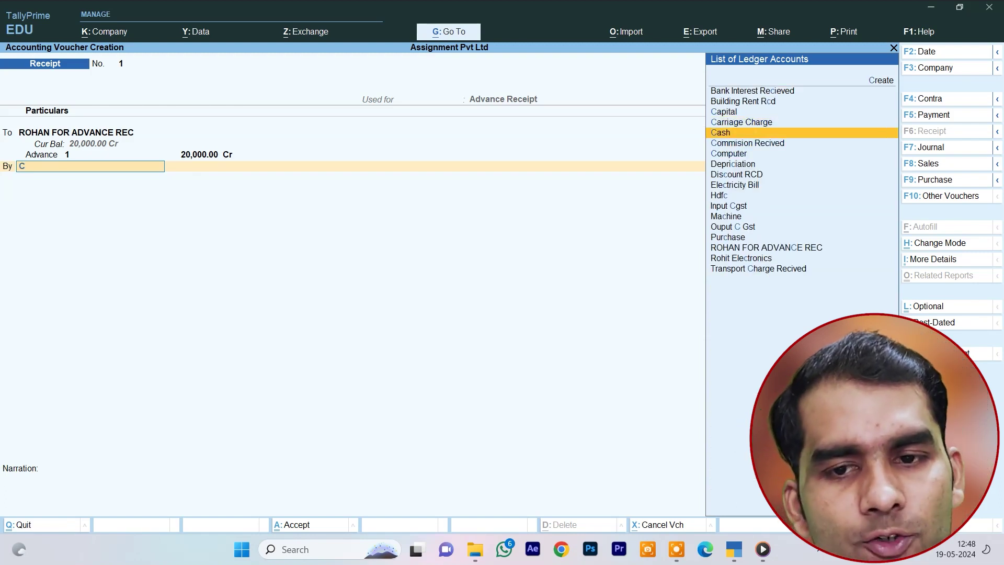
{"action": "key", "text": "Return"}
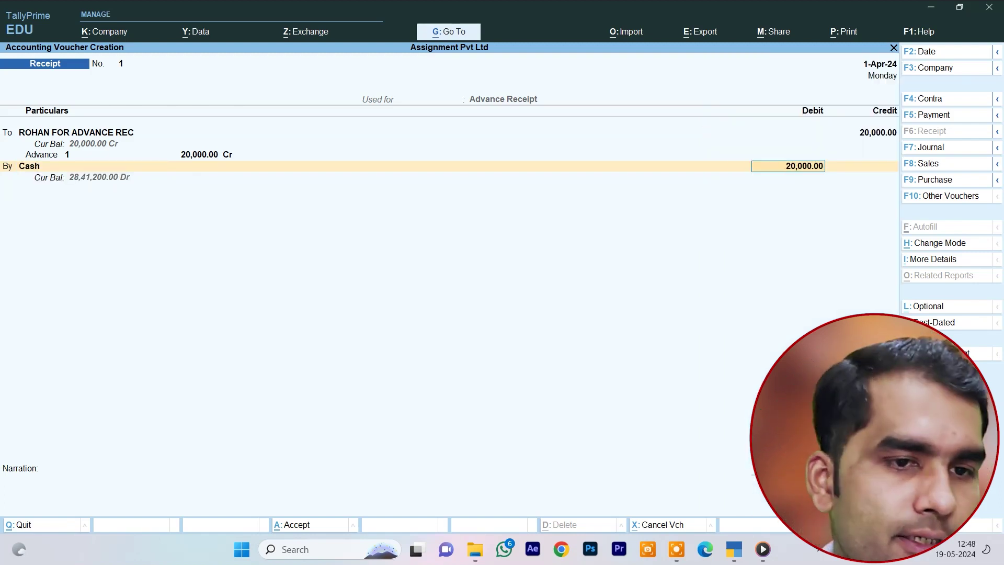
{"action": "key", "text": "ctrl+a"}
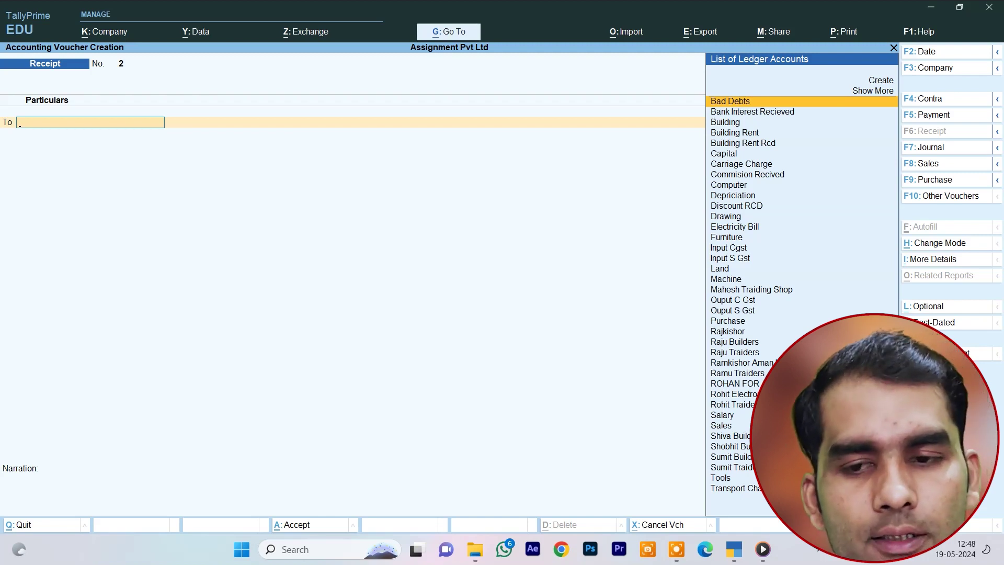
- Start a Sales voucher and select the customer's advance receipt ledger as the party account
{"action": "left_click", "coordinate": [929, 165]}
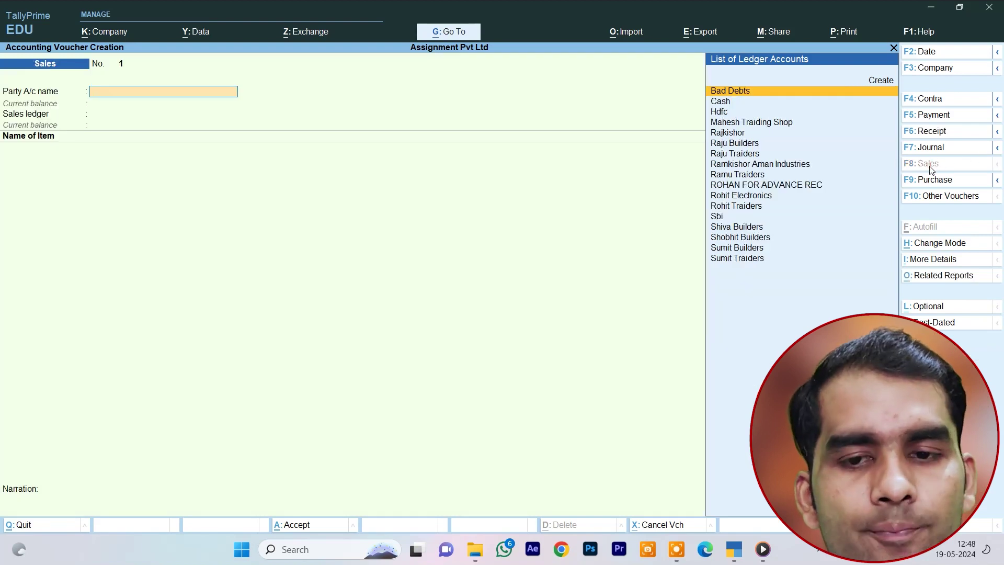
{"action": "key", "text": "Down"}
{"action": "key", "text": "Down"}
{"action": "key", "text": "Down"}
{"action": "key", "text": "Down"}
{"action": "key", "text": "Down"}
{"action": "key", "text": "Down"}
{"action": "key", "text": "Down"}
{"action": "key", "text": "Down"}
{"action": "key", "text": "Down"}
{"action": "key", "text": "Return"}
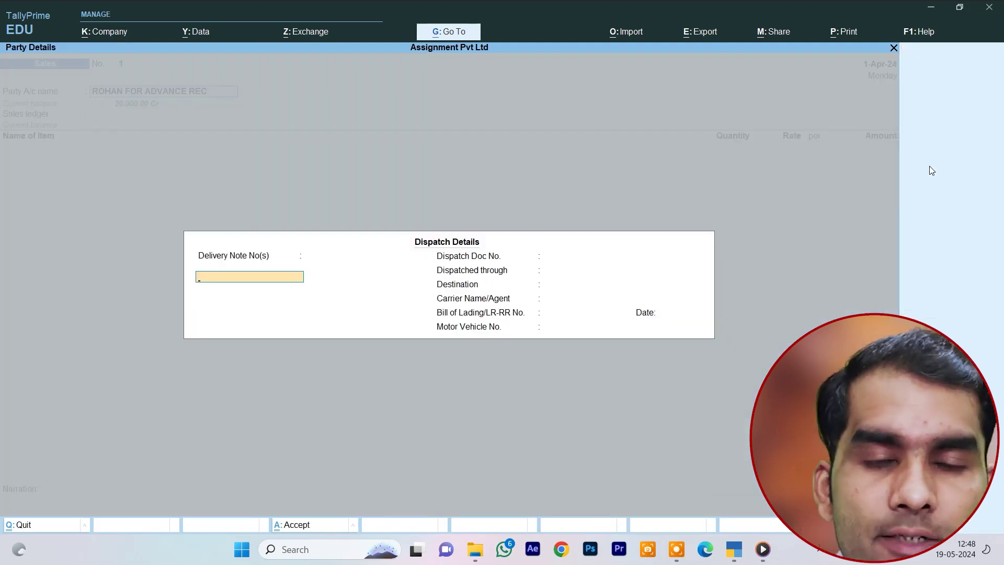
- Leave the dispatch details blank and accept the default party details for the sales voucher
{"action": "key", "text": "Return"}
{"action": "key", "text": "Return"}
{"action": "key", "text": "Return"}
{"action": "key", "text": "Return"}
{"action": "key", "text": "Return"}
{"action": "key", "text": "Return"}
{"action": "key", "text": "Return"}
{"action": "key", "text": "Return"}
{"action": "key", "text": "Return"}
{"action": "key", "text": "Return"}
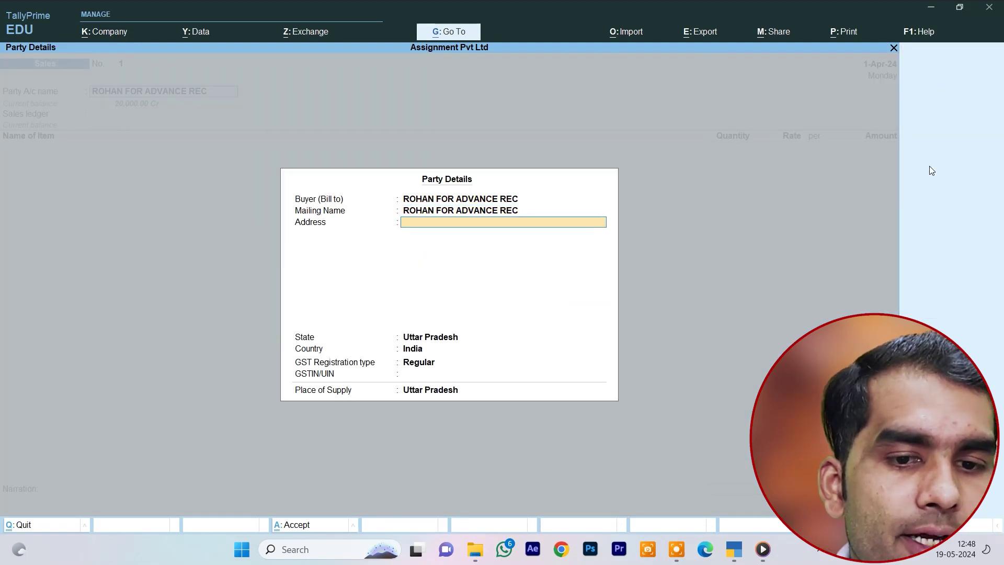
{"action": "key", "text": "Return"}
{"action": "key", "text": "Return"}
{"action": "key", "text": "Return"}
{"action": "key", "text": "Return"}
{"action": "key", "text": "Return"}
{"action": "key", "text": "Return"}
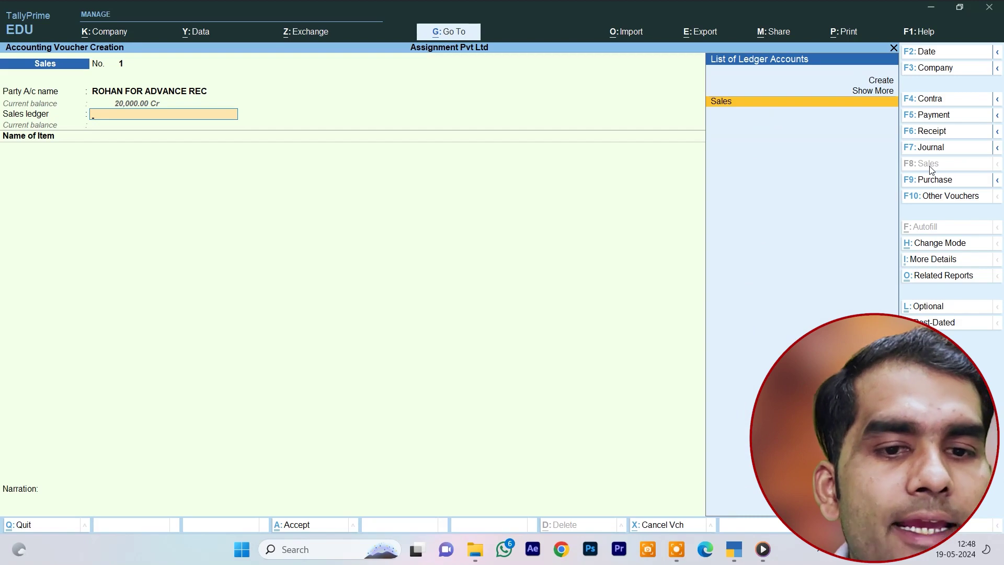
- Choose the Sales ledger and add stock item Acc Cement with a quantity of 5,000 bags
{"action": "key", "text": "Return"}
{"action": "type", "text": "A"}
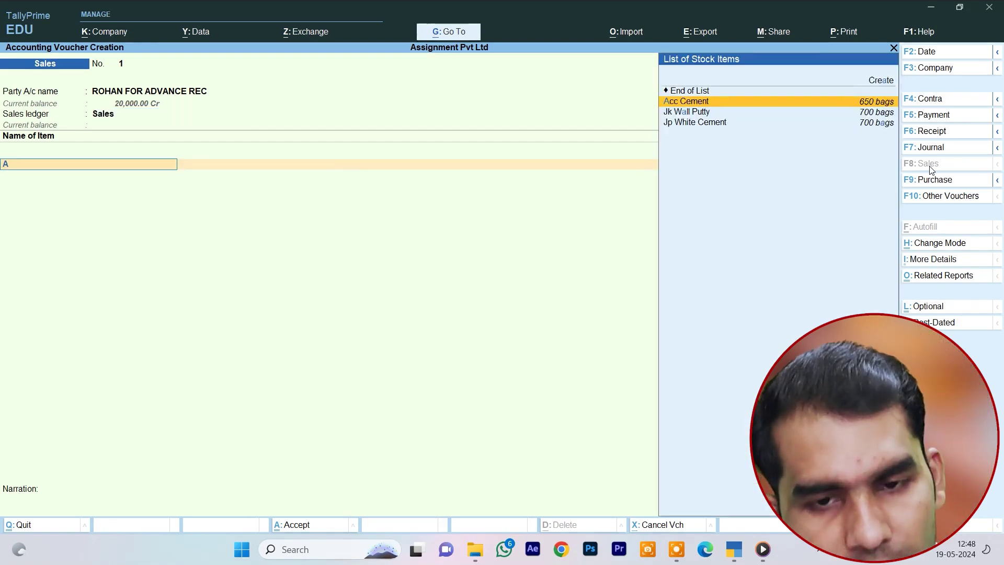
{"action": "key", "text": "Return"}
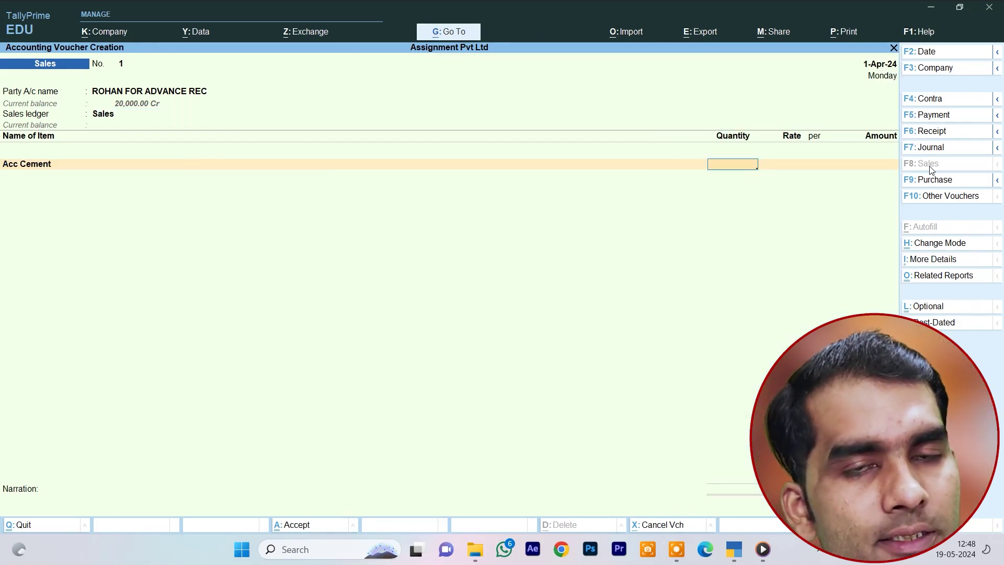
{"action": "type", "text": "1000"}
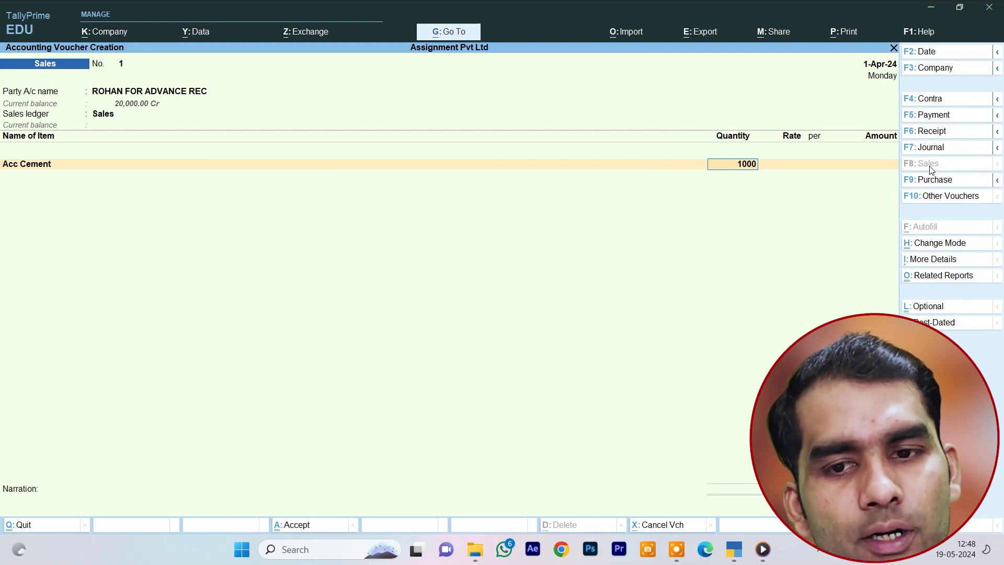
{"action": "key", "text": "BackSpace"}
{"action": "key", "text": "BackSpace"}
{"action": "key", "text": "BackSpace"}
{"action": "key", "text": "BackSpace"}
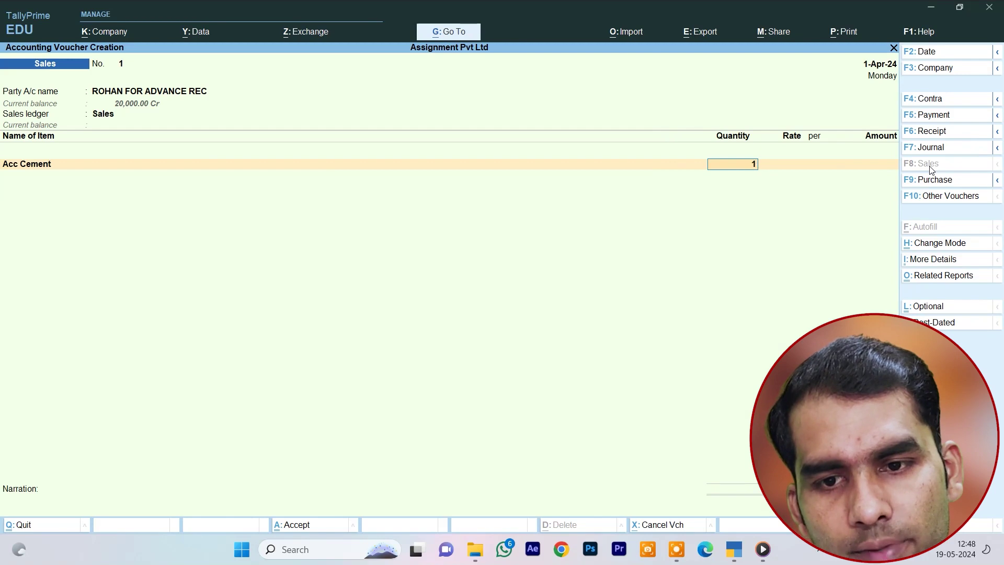
{"action": "type", "text": "5,000 bags"}
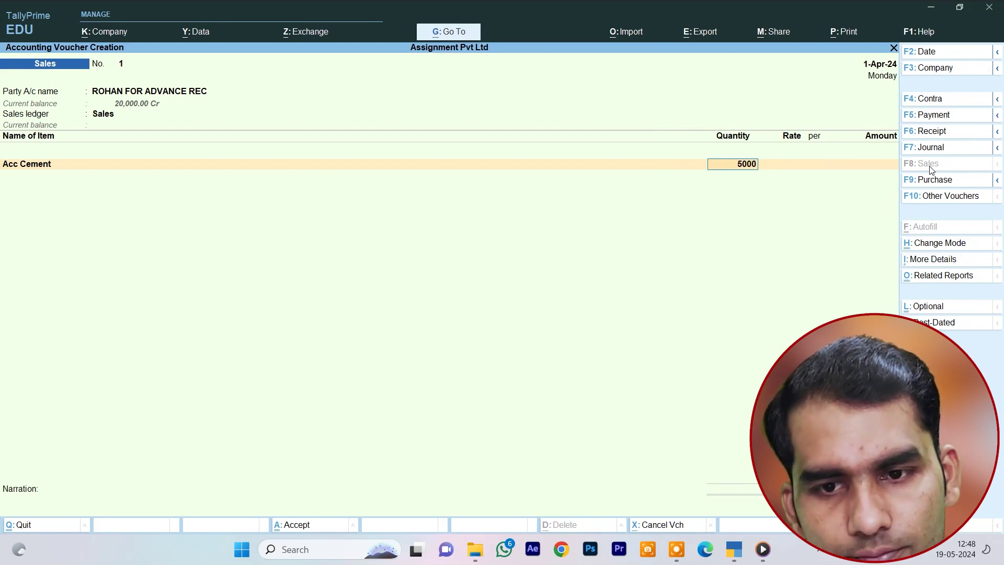
{"action": "key", "text": "Return"}
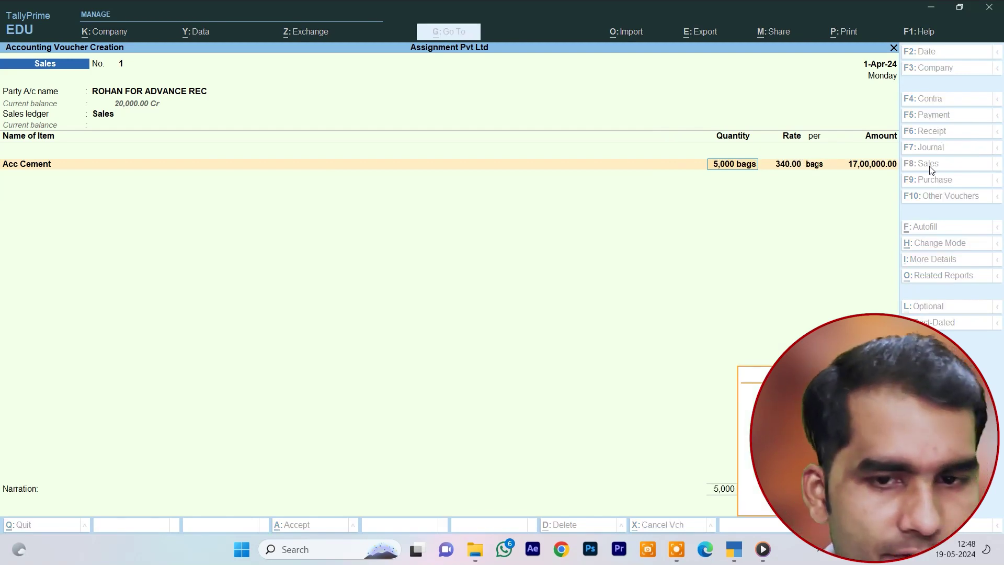
{"action": "key", "text": "Return"}
{"action": "key", "text": "BackSpace"}
{"action": "type", "text": "5000"}
{"action": "key", "text": "Return"}
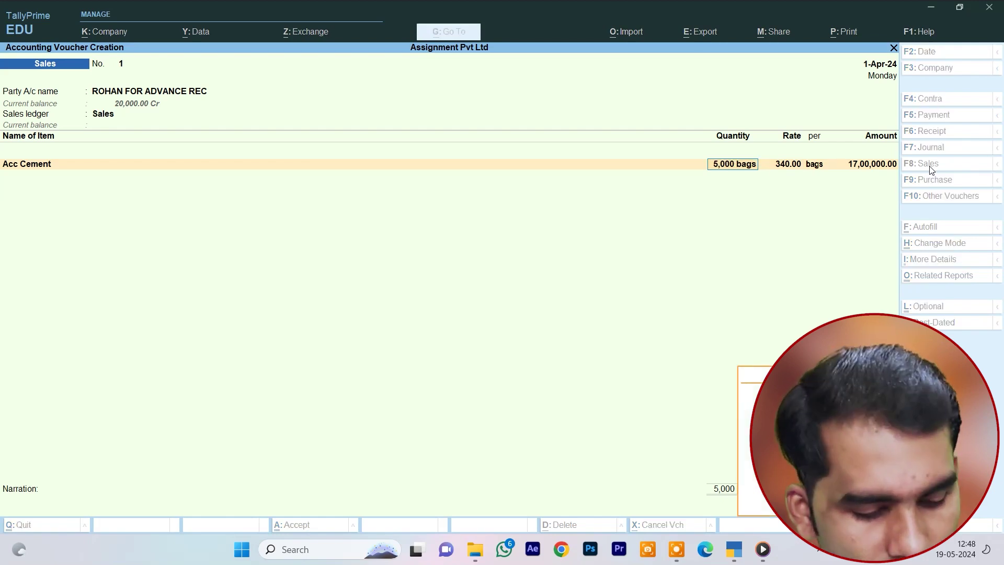
- Set the Acc Cement quantity to 500 bags, keep the rate of 340.00 per bag, and end the stock item list
{"action": "key", "text": "Return"}
{"action": "key", "text": "BackSpace"}
{"action": "type", "text": "500"}
{"action": "key", "text": "Return"}
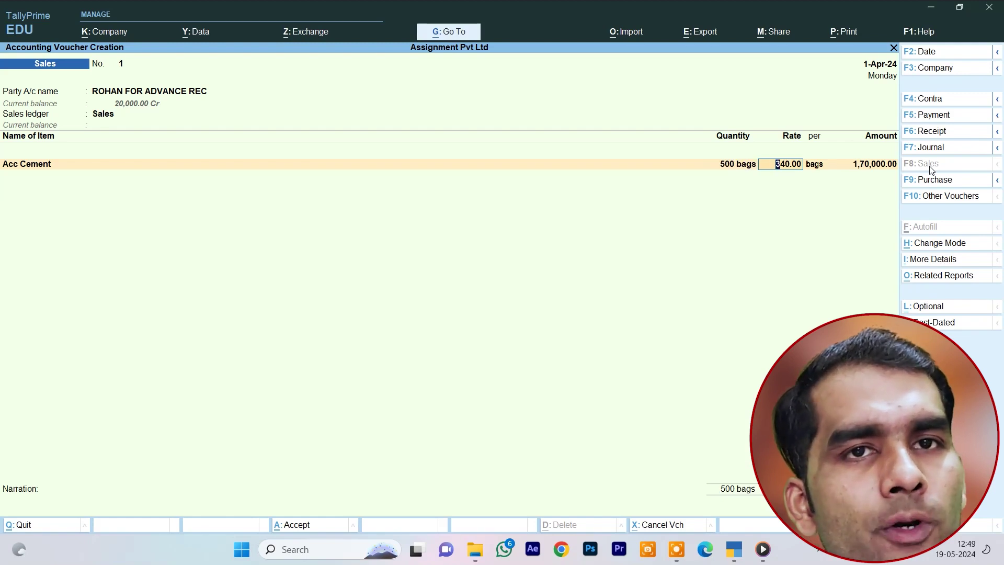
{"action": "key", "text": "Return"}
{"action": "key", "text": "Return"}
{"action": "key", "text": "Return"}
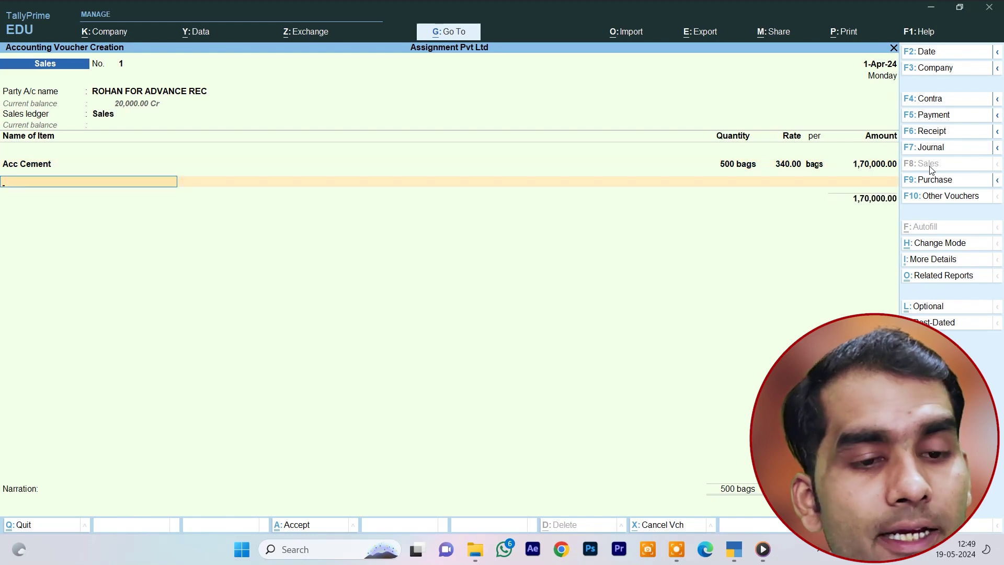
{"action": "key", "text": "Return"}
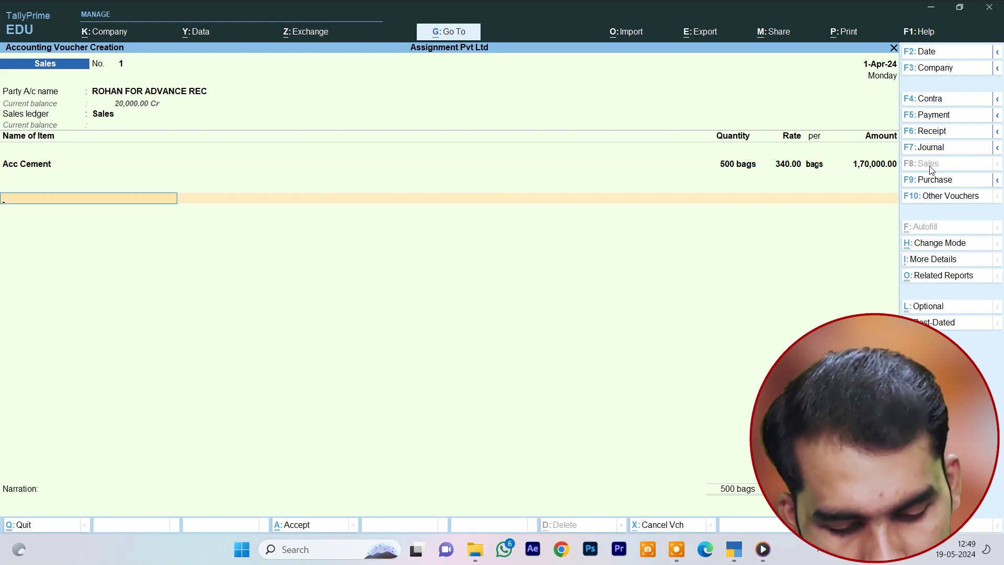
- Add the Ouput C Gst ledger below the Acc Cement item at its default 14 % rate and calculated amount
{"action": "type", "text": "C"}
{"action": "key", "text": "Down"}
{"action": "key", "text": "Down"}
{"action": "key", "text": "Down"}
{"action": "key", "text": "Down"}
{"action": "key", "text": "Down"}
{"action": "key", "text": "Down"}
{"action": "key", "text": "Down"}
{"action": "key", "text": "Down"}
{"action": "key", "text": "Up"}
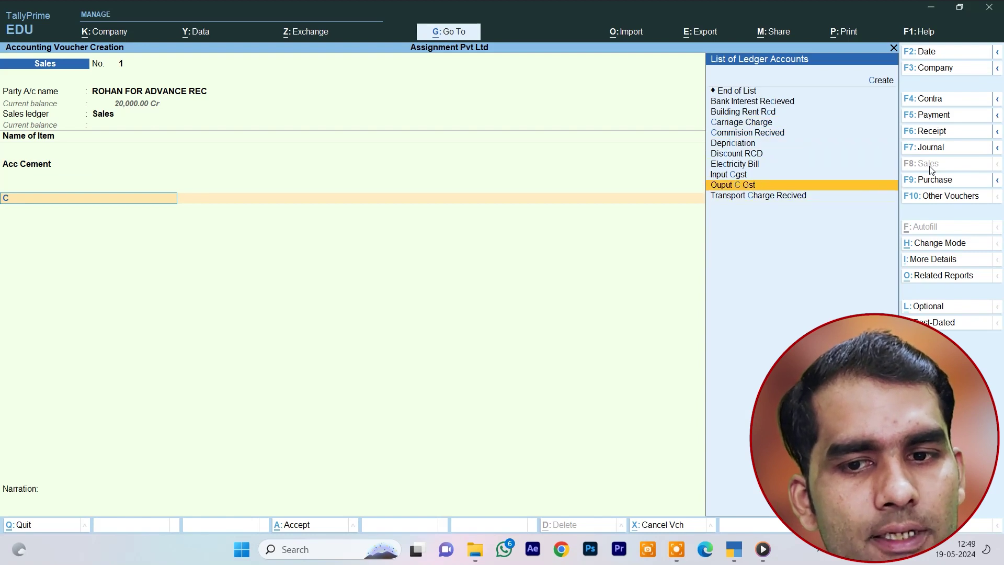
{"action": "key", "text": "Return"}
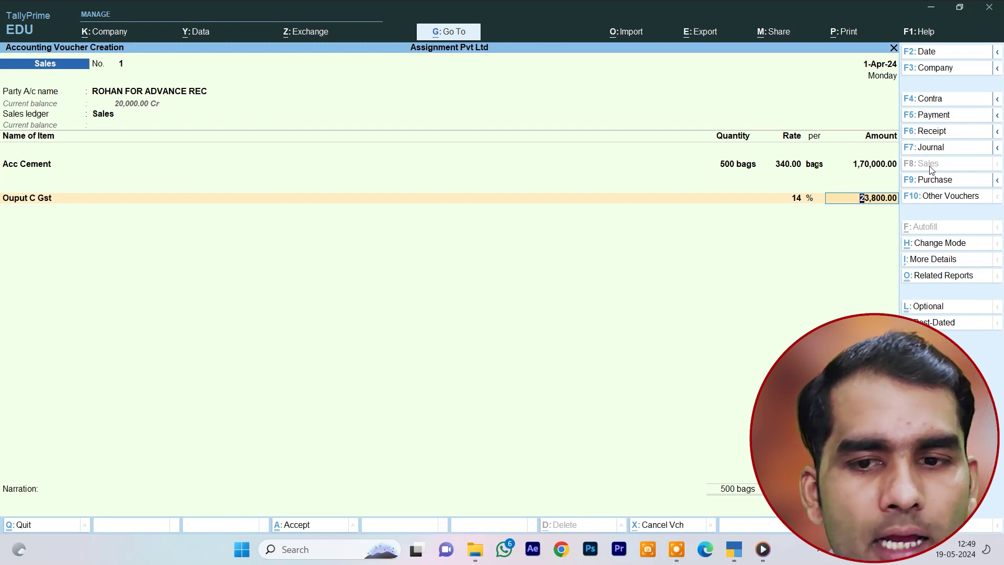
{"action": "key", "text": "Return"}
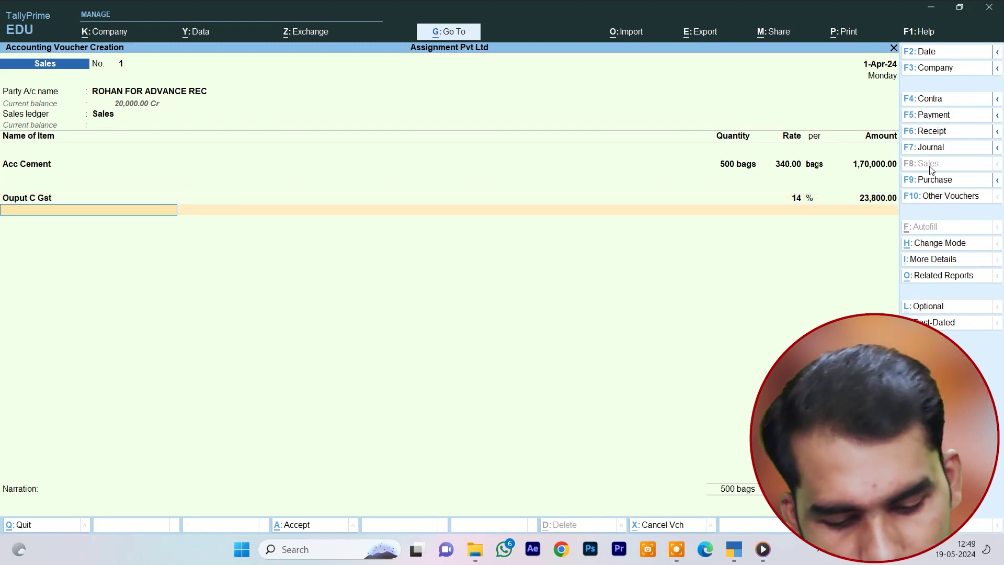
- Add the Ouput S Gst ledger at its default 14 % rate beneath the central tax line
{"action": "type", "text": "S"}
{"action": "key", "text": "Down"}
{"action": "key", "text": "Down"}
{"action": "key", "text": "Up"}
{"action": "key", "text": "Up"}
{"action": "key", "text": "Up"}
{"action": "key", "text": "Down"}
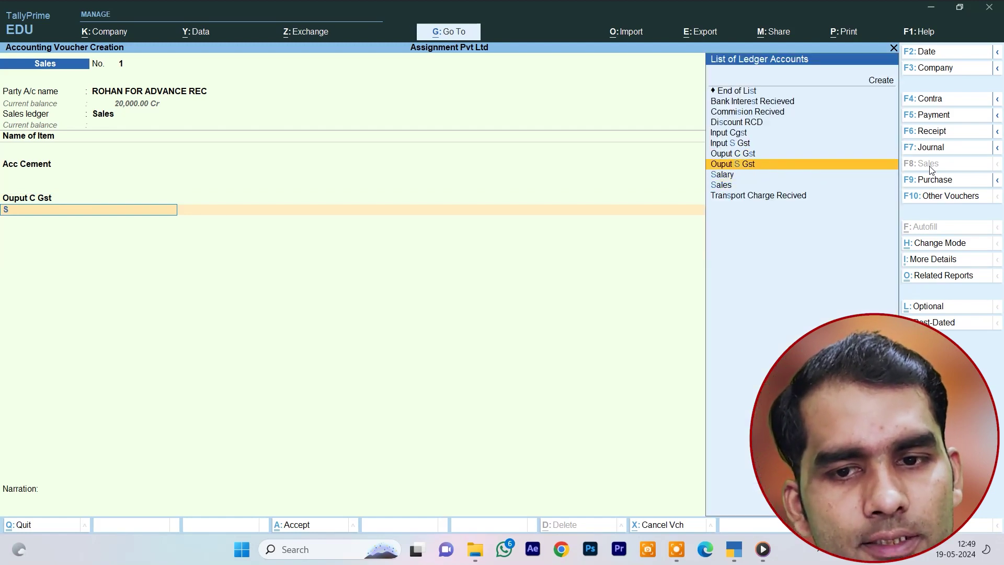
{"action": "key", "text": "Return"}
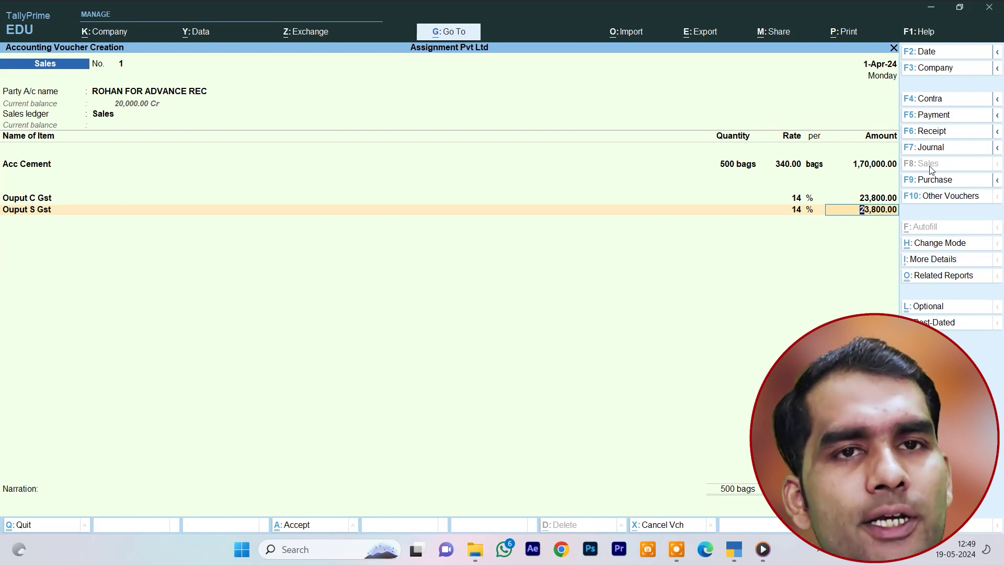
- Save the sales voucher and leave voucher creation to return to the Gateway of Tally
{"action": "key", "text": "ctrl"}
{"action": "key", "text": "ctrl+a"}
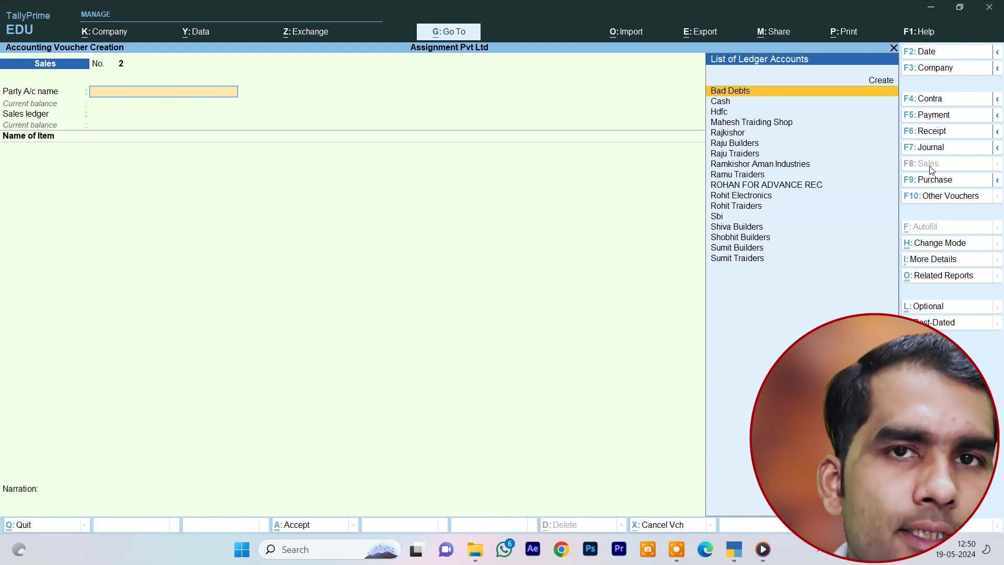
{"action": "key", "text": "Escape"}
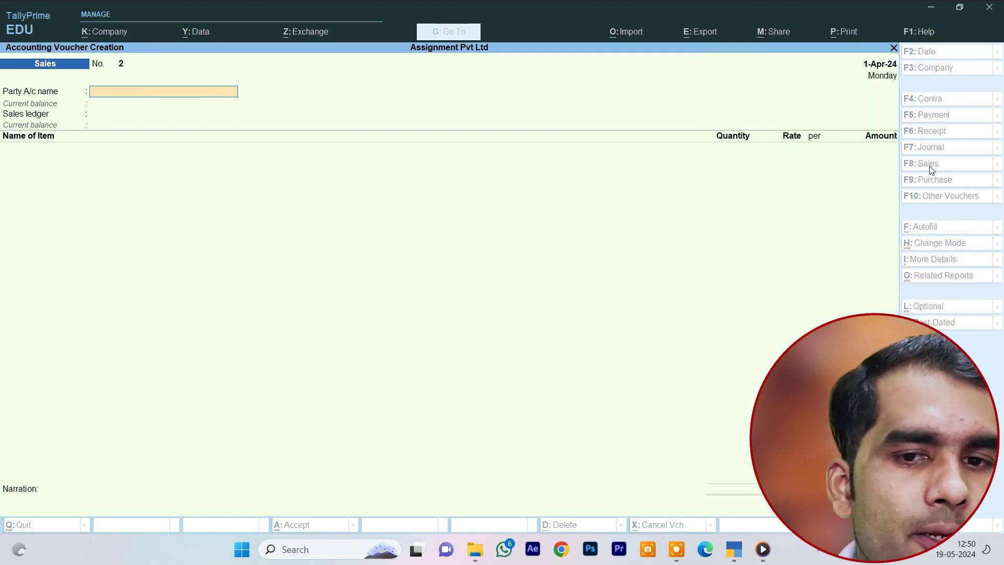
{"action": "key", "text": "Escape"}
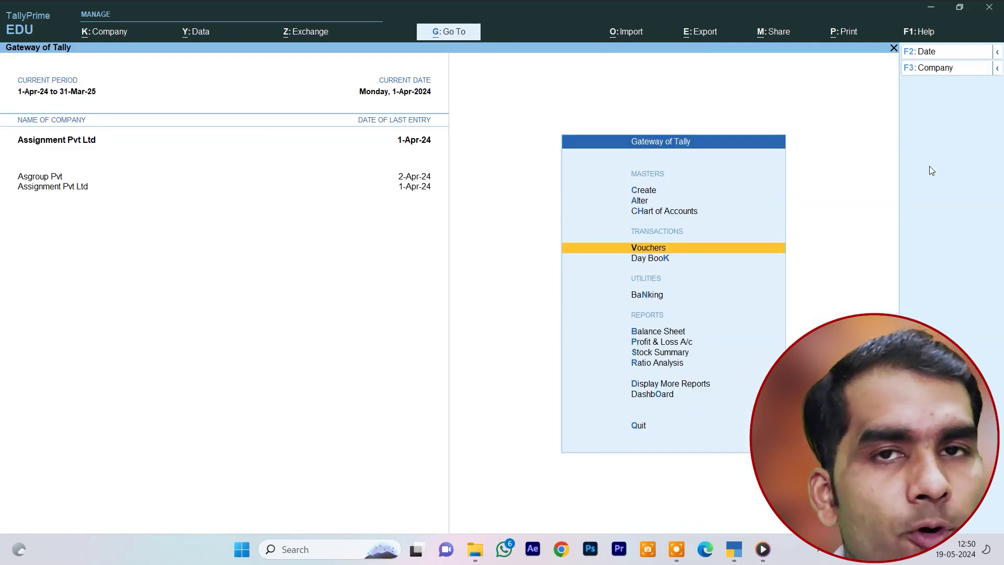
- Display the outstanding receivables report from the Statements of Accounts
{"action": "key", "text": "Down"}
{"action": "key", "text": "Down"}
{"action": "key", "text": "Down"}
{"action": "key", "text": "Down"}
{"action": "key", "text": "Down"}
{"action": "key", "text": "Down"}
{"action": "key", "text": "Down"}
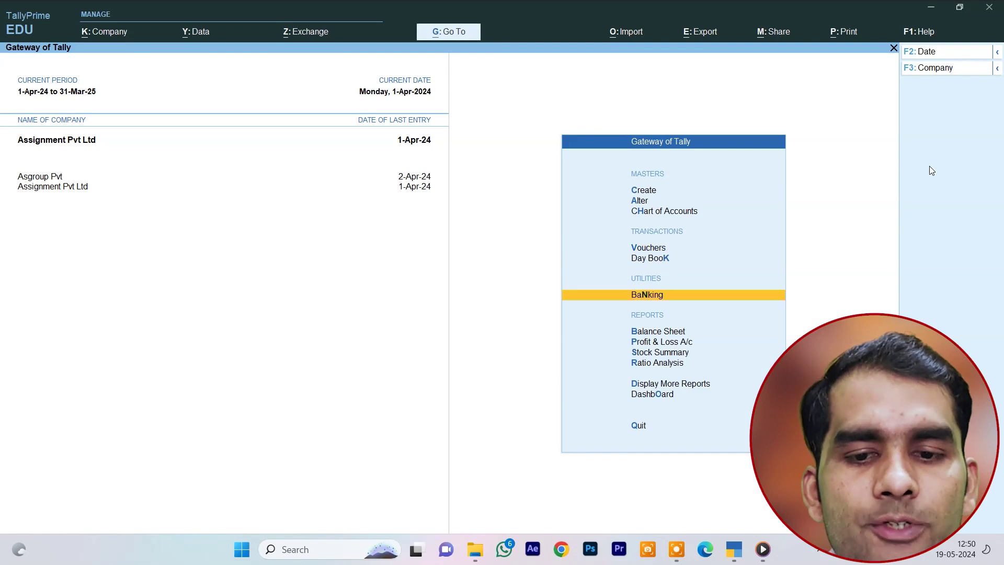
{"action": "key", "text": "Return"}
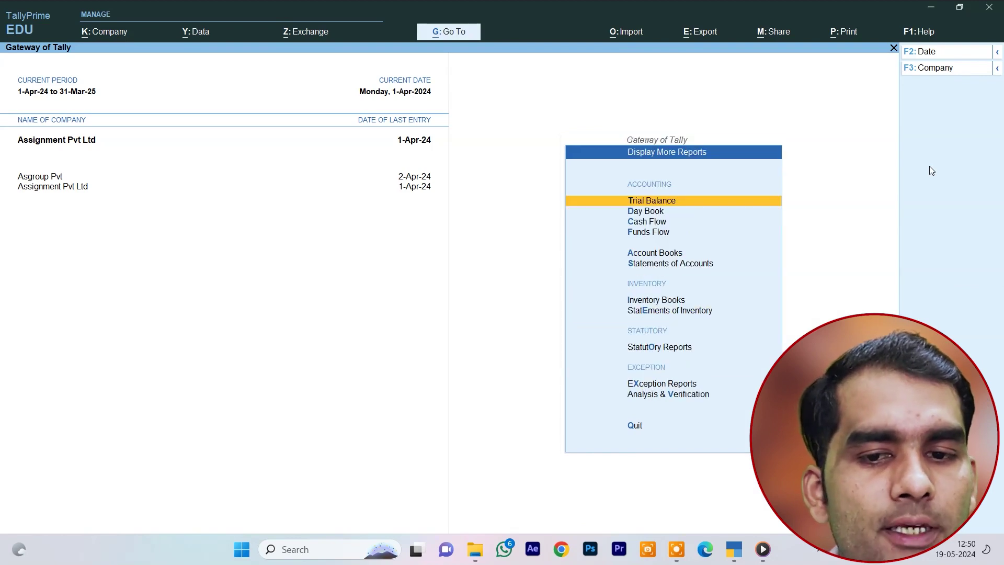
{"action": "key", "text": "Down"}
{"action": "key", "text": "Down"}
{"action": "key", "text": "Down"}
{"action": "key", "text": "Down"}
{"action": "key", "text": "Down"}
{"action": "key", "text": "Down"}
{"action": "key", "text": "Up"}
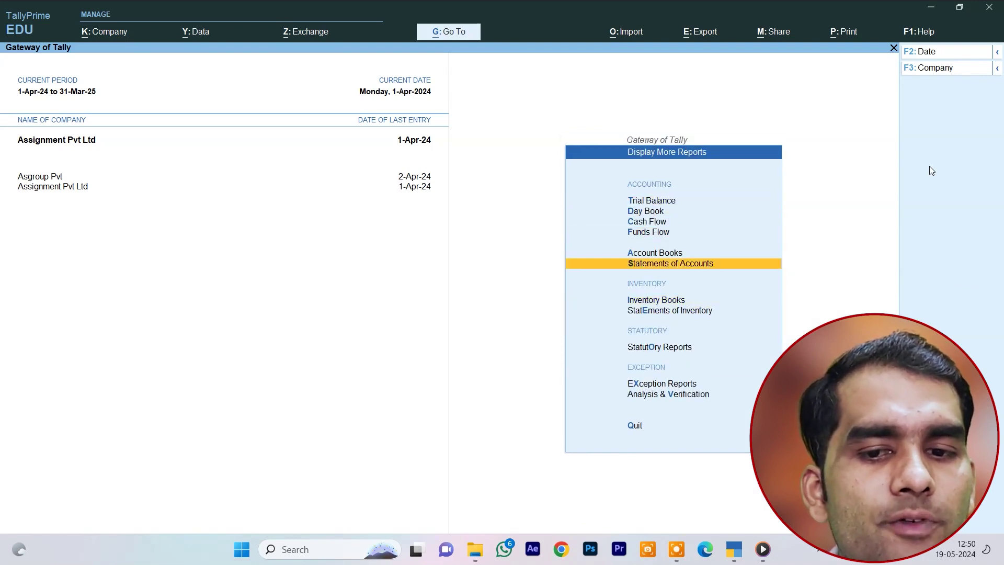
{"action": "key", "text": "Return"}
{"action": "key", "text": "Return"}
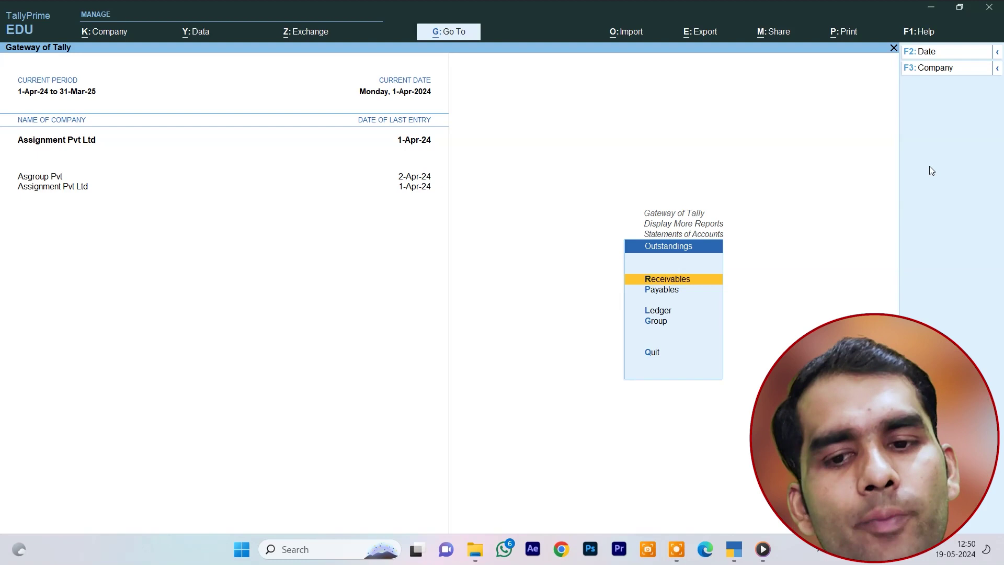
{"action": "key", "text": "Return"}
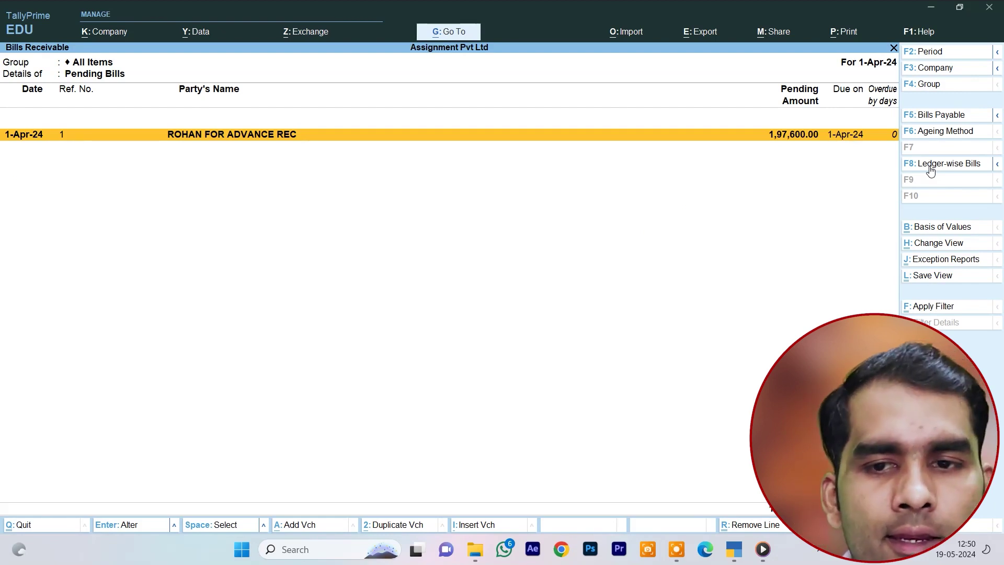
- Show the pending bill in detail and examine its advance receipt, sales and Acc Cement entries
{"action": "key", "text": "alt+F1"}
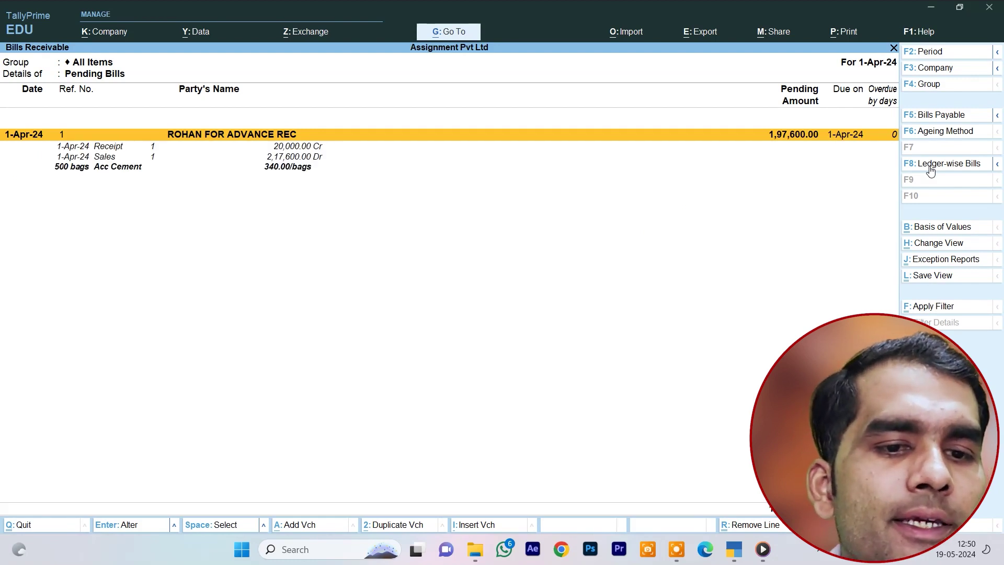
{"action": "key", "text": "Down"}
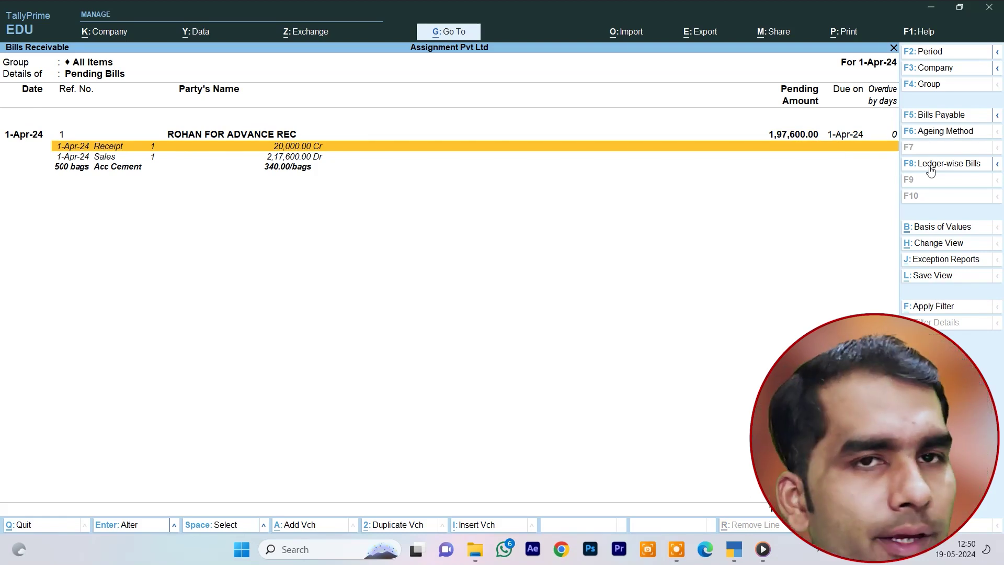
{"action": "key", "text": "Down"}
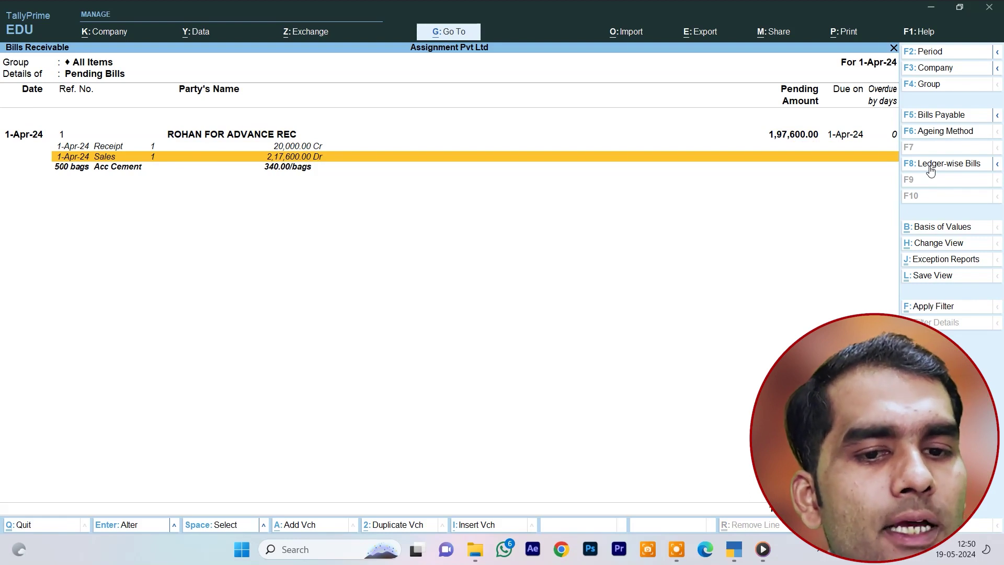
{"action": "key", "text": "Down"}
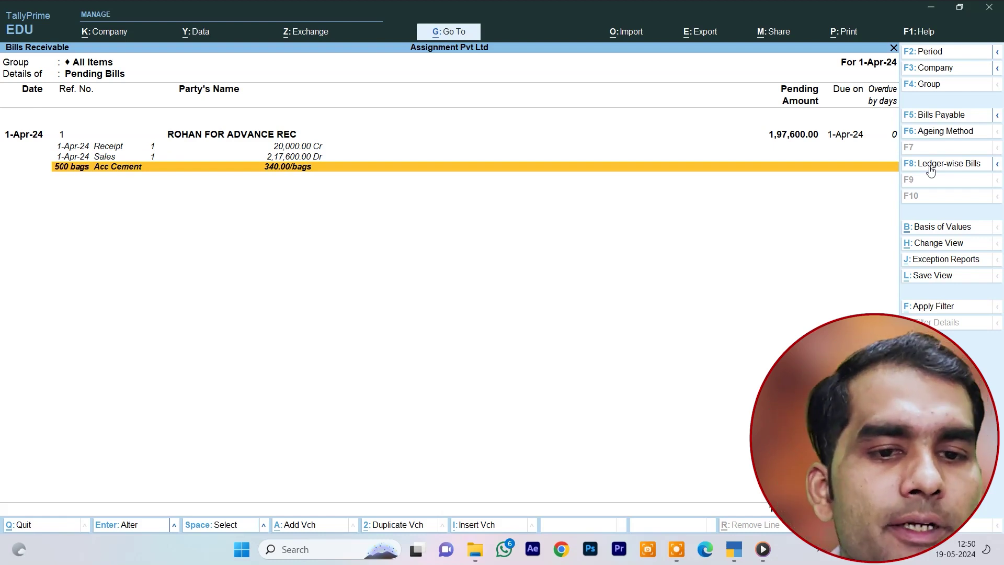
{"action": "key", "text": "Up"}
{"action": "key", "text": "Up"}
{"action": "key", "text": "Down"}
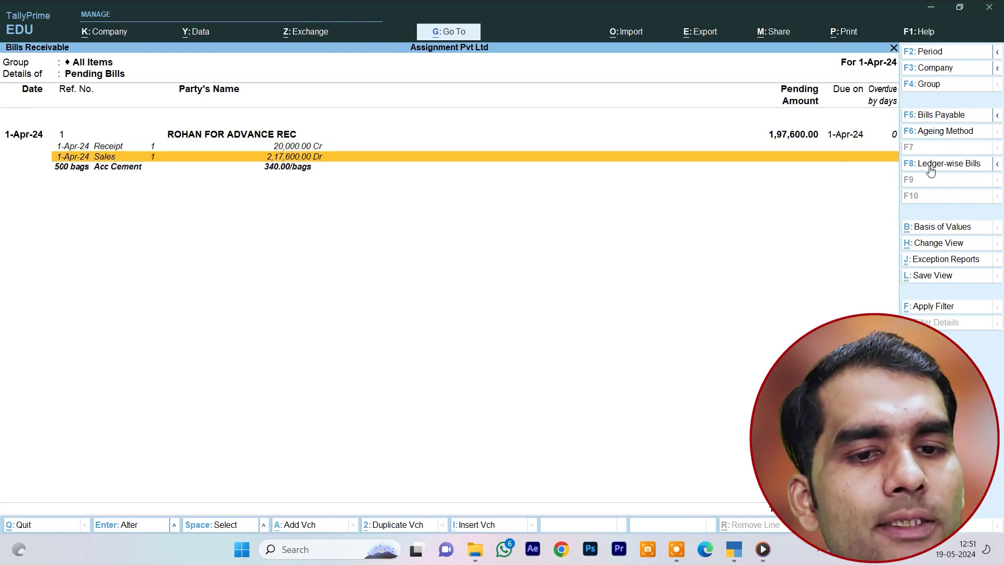
{"action": "key", "text": "Up"}
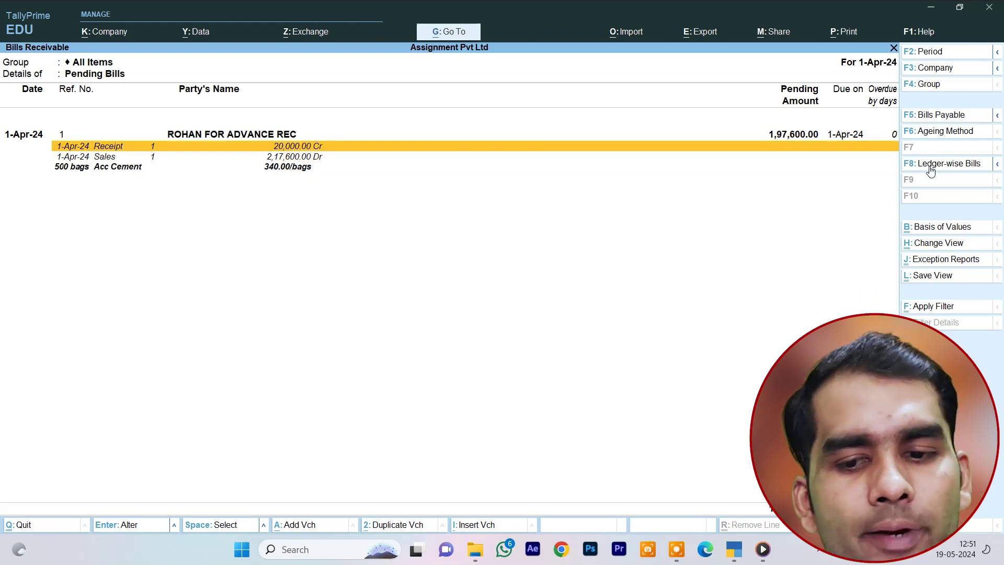